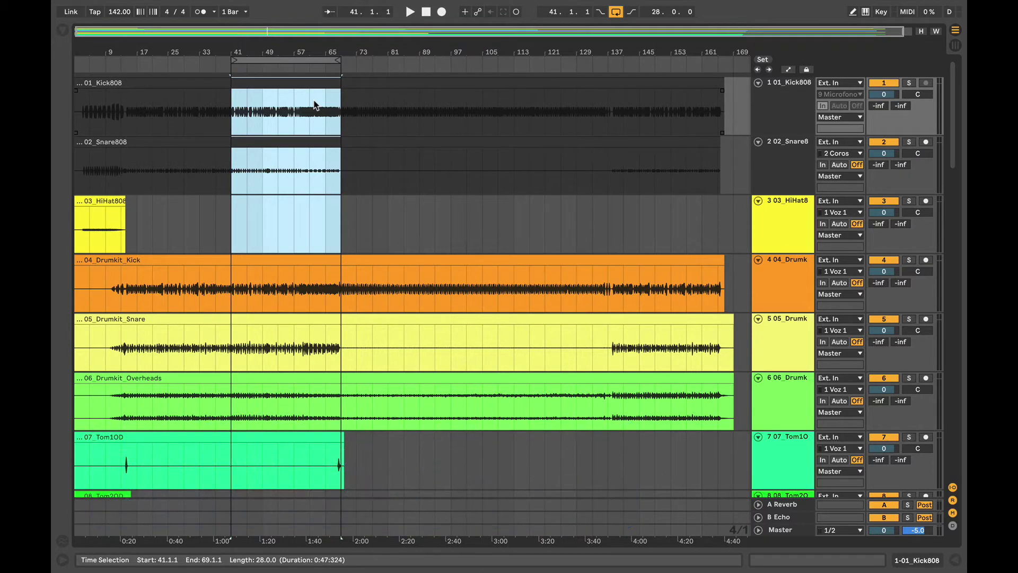
Play the looped section in Session View and insert a return track after B Echo
{"action": "left_click", "coordinate": [248, 67]}
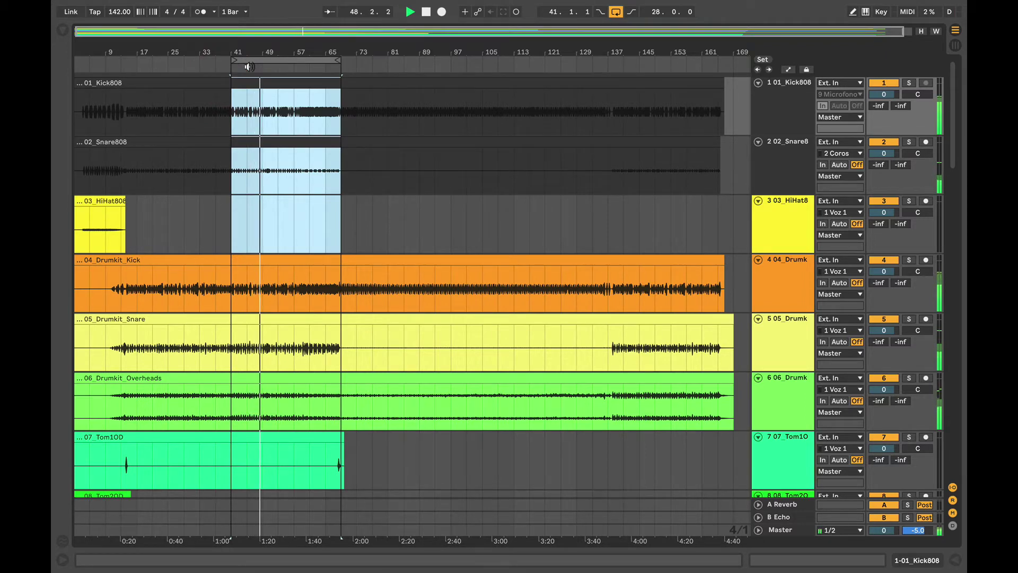
{"action": "key", "text": "Tab"}
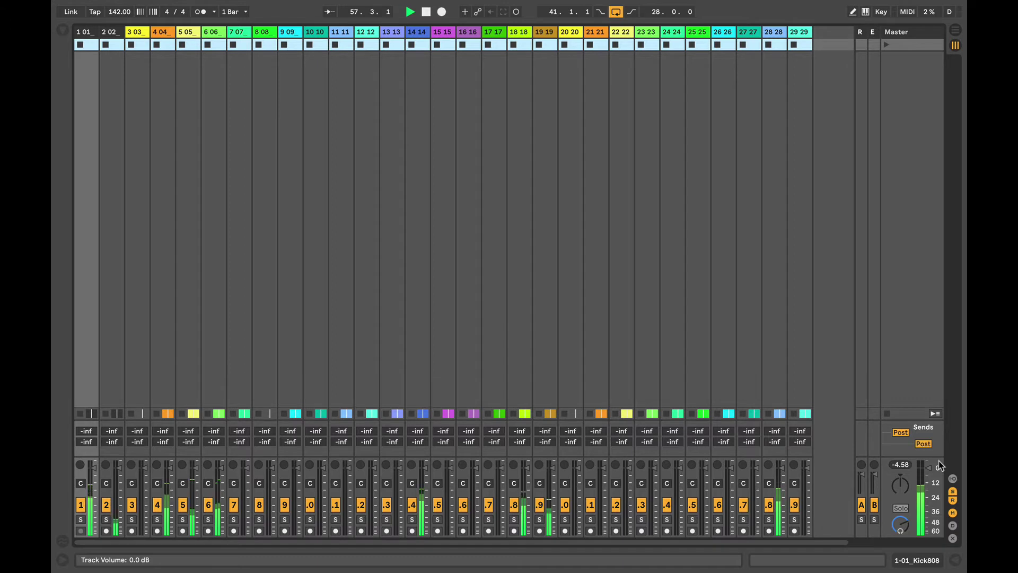
{"action": "mouse_move", "coordinate": [855, 36]}
{"action": "left_mouse_down"}
{"action": "mouse_move", "coordinate": [830, 34]}
{"action": "mouse_move", "coordinate": [845, 33]}
{"action": "left_mouse_up"}
{"action": "left_click", "coordinate": [855, 34]}
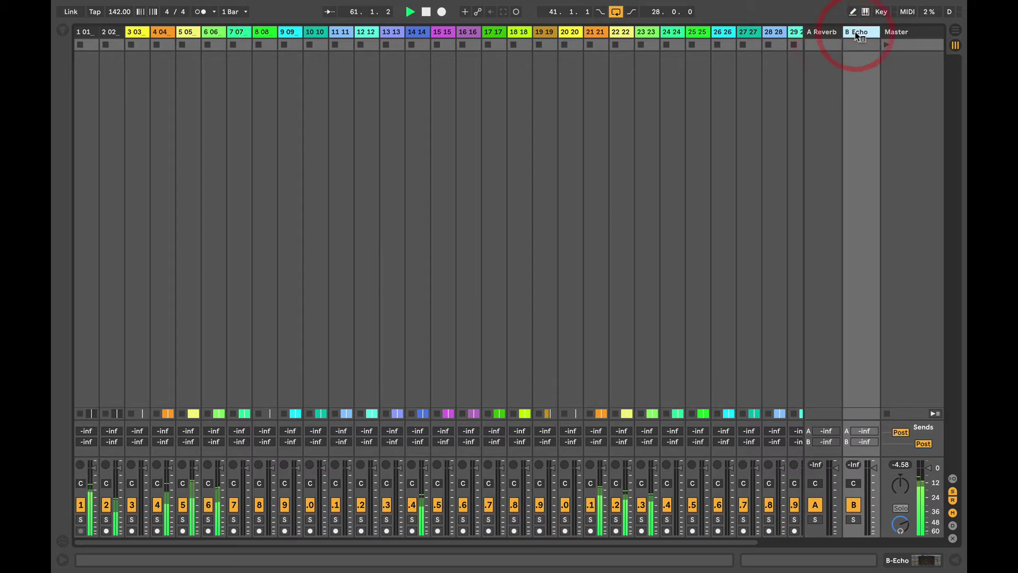
{"action": "right_click", "coordinate": [855, 33]}
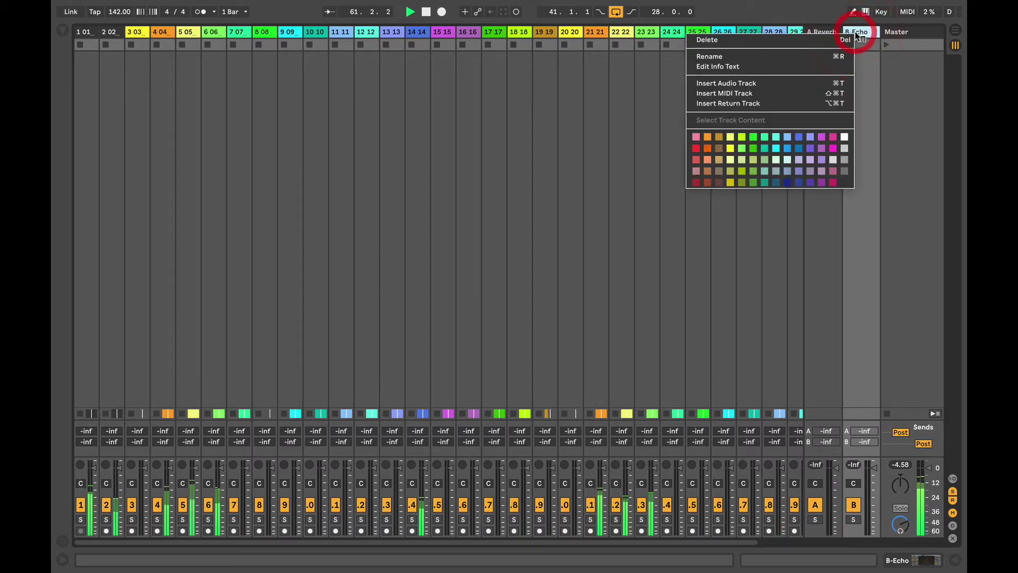
{"action": "left_click", "coordinate": [744, 104]}
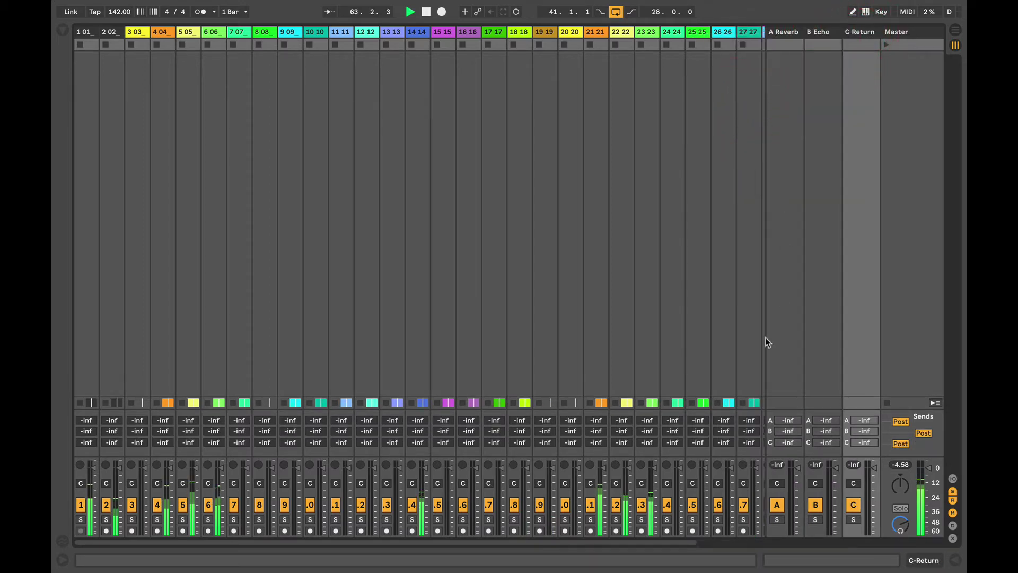
Widen the audio tracks in the mixer enough to show their names and send knobs
{"action": "left_click", "coordinate": [82, 34]}
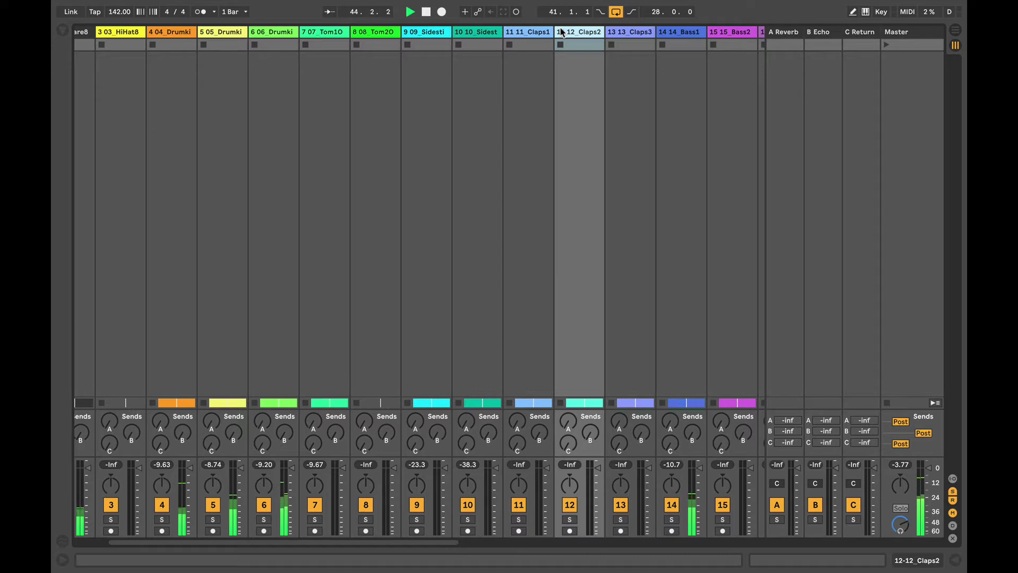
{"action": "left_click", "coordinate": [434, 170]}
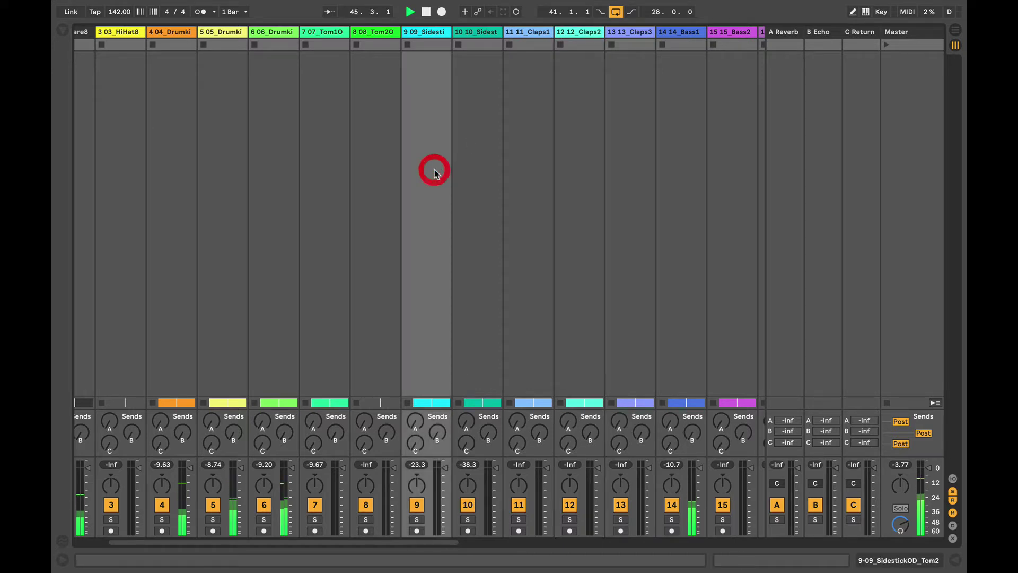
{"action": "scroll", "coordinate": [434, 170], "scroll_direction": "left", "scroll_amount": 3}
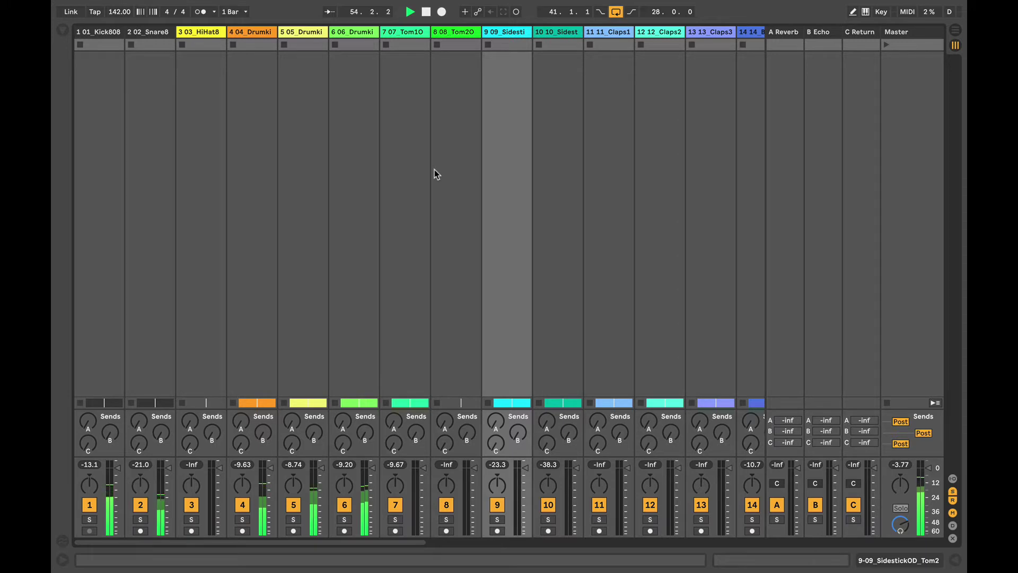
Rename the C return track as "Bajo Bateria"
{"action": "left_click", "coordinate": [861, 31]}
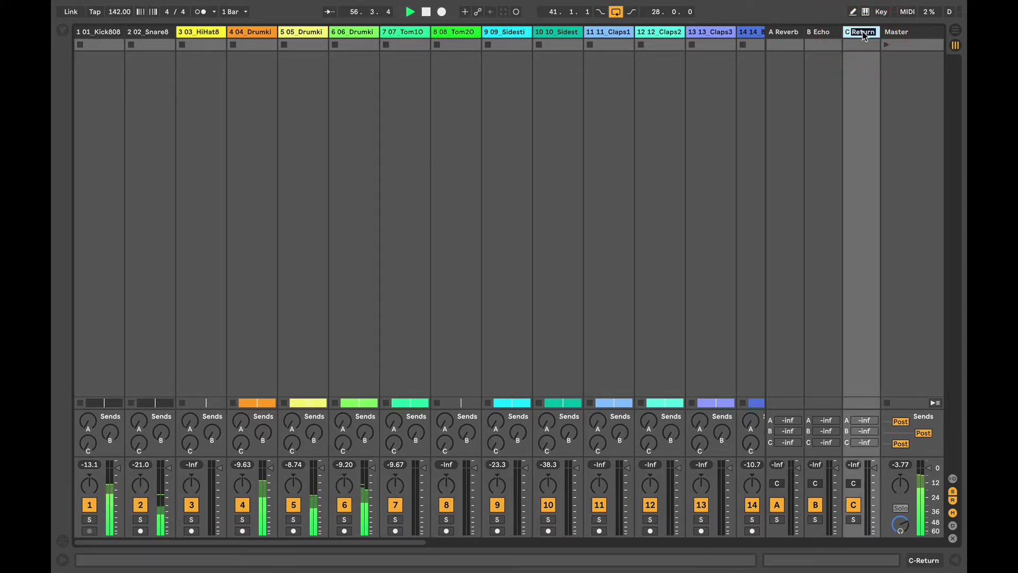
{"action": "type", "text": "Bat"}
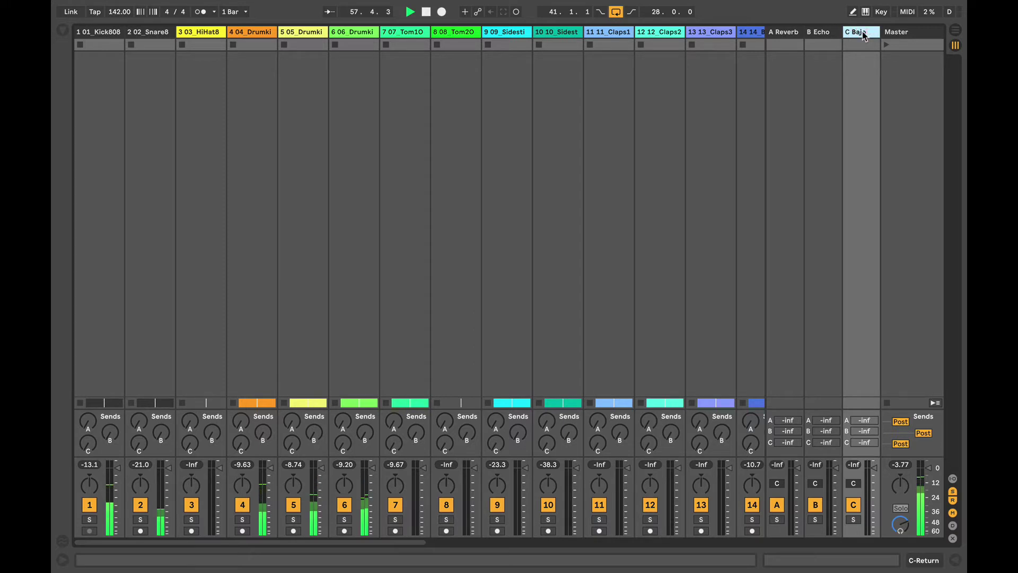
{"action": "type", "text": "ajo Bateria"}
{"action": "key", "text": "Return"}
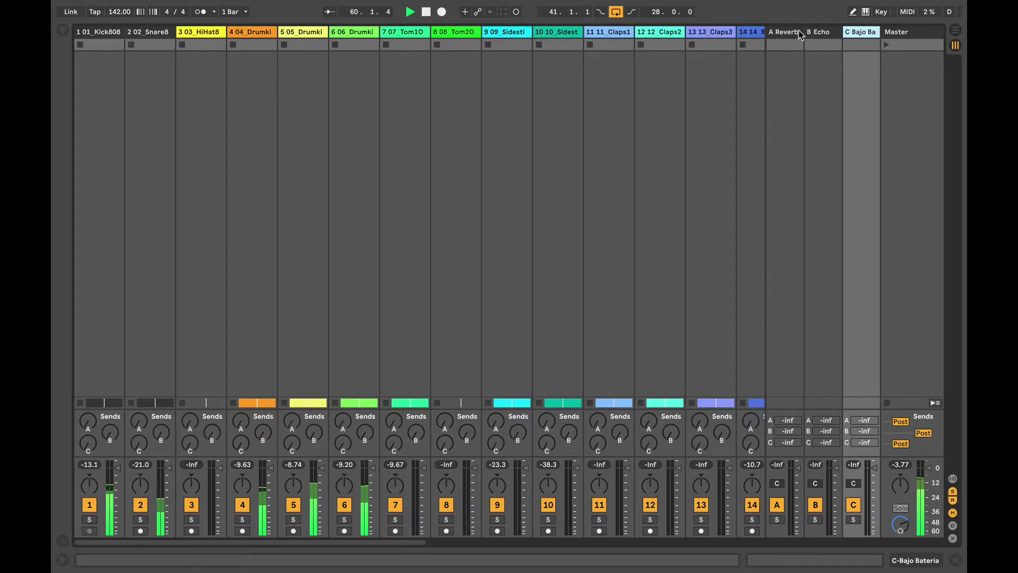
Narrow the Reverb and Echo return tracks to minimum width and widen Bajo Bateria to show its full name
{"action": "left_click", "coordinate": [772, 33]}
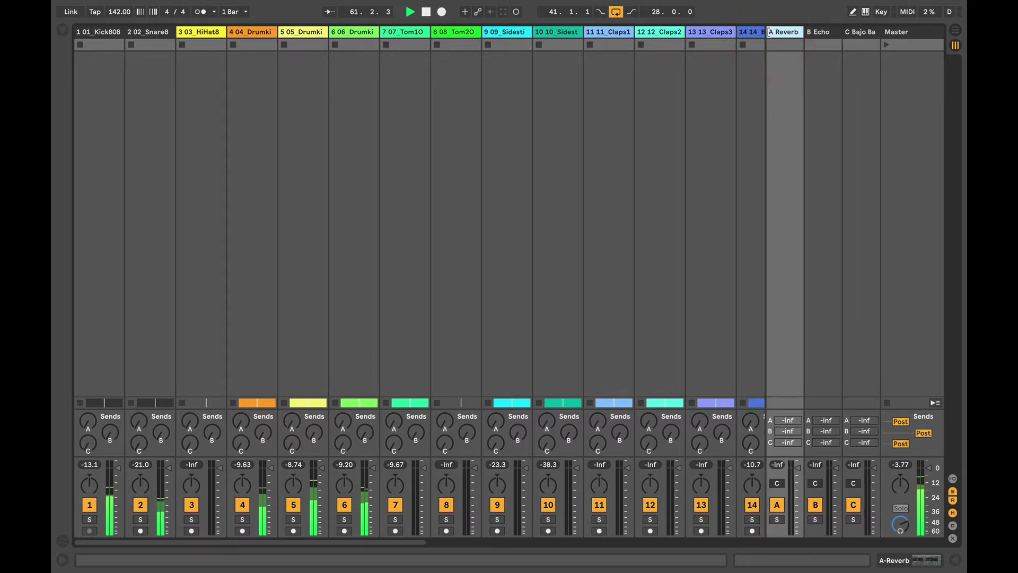
{"action": "left_click_drag", "start_coordinate": [773, 32], "coordinate": [832, 33]}
{"action": "left_click", "coordinate": [807, 33]}
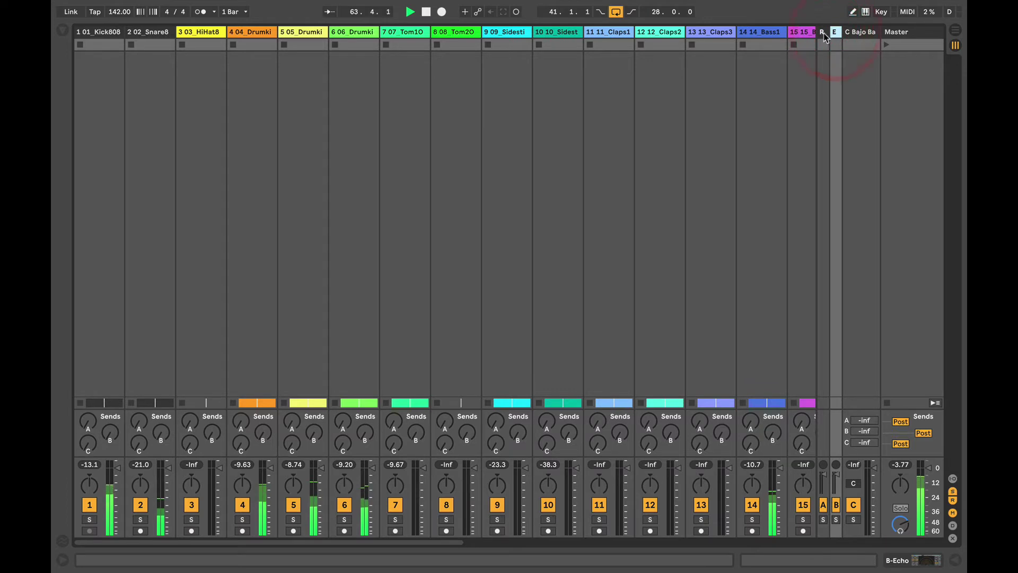
{"action": "left_click", "coordinate": [865, 34]}
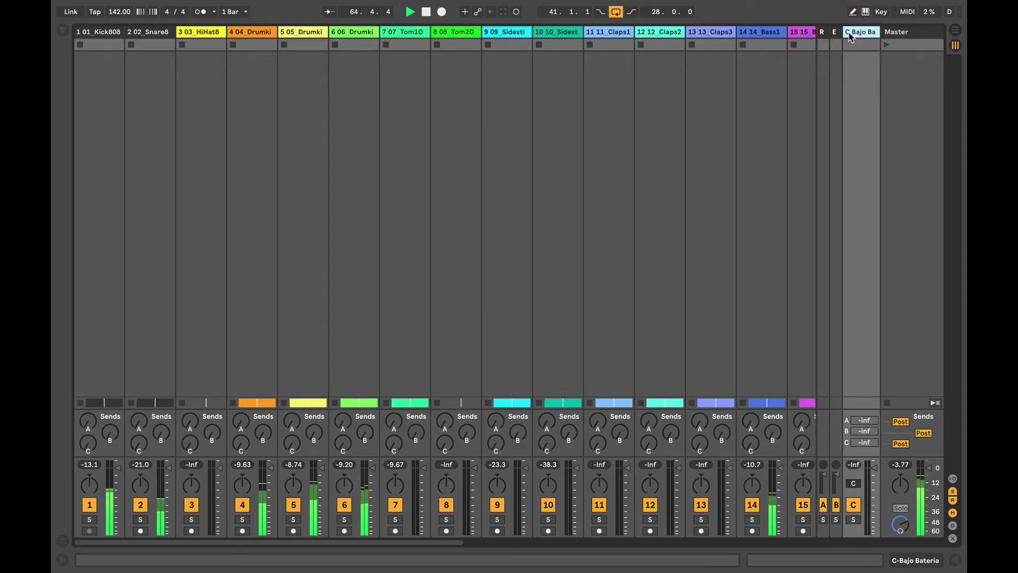
{"action": "left_click_drag", "start_coordinate": [846, 34], "coordinate": [809, 35]}
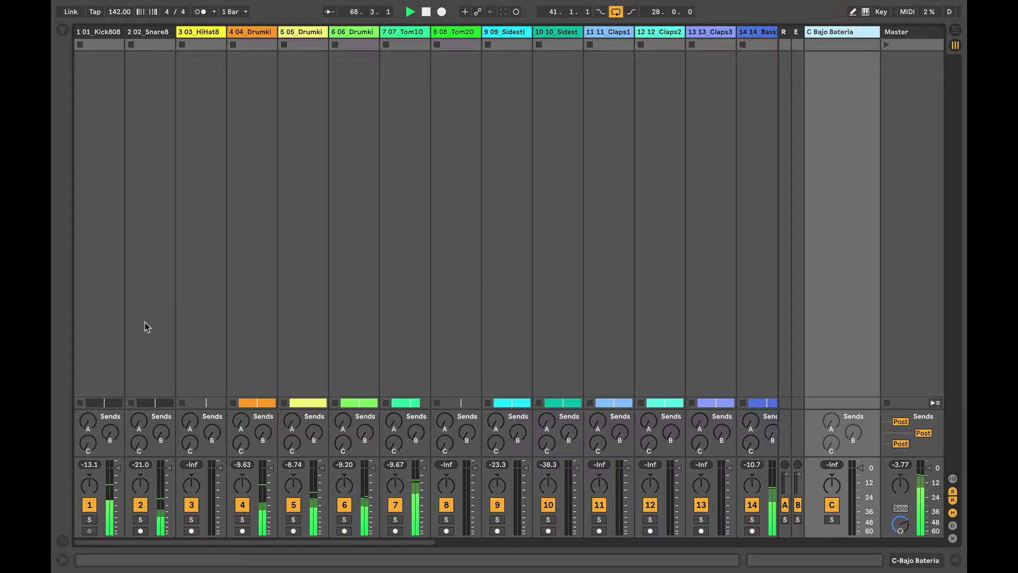
{"action": "left_click", "coordinate": [835, 33]}
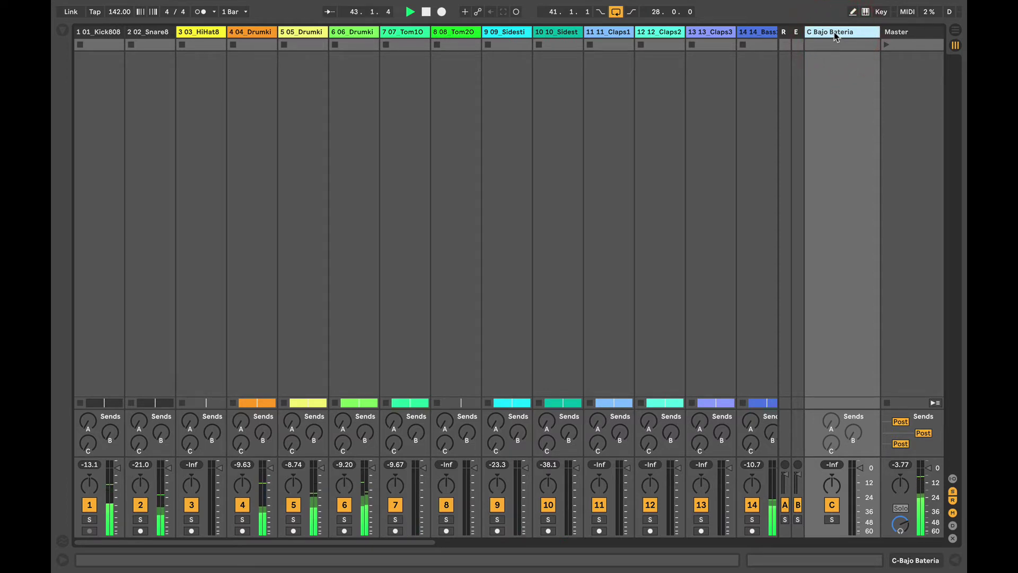
{"action": "left_click", "coordinate": [403, 440]}
{"action": "left_click", "coordinate": [496, 443]}
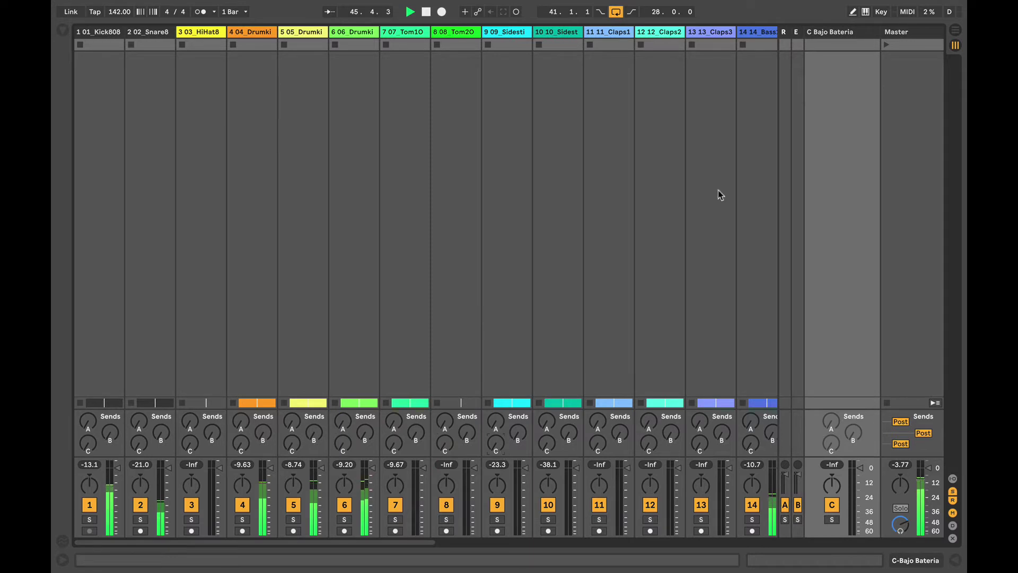
Insert another return track after Bajo Bateria and rename it "Guitarra Voz"
{"action": "right_click", "coordinate": [823, 32]}
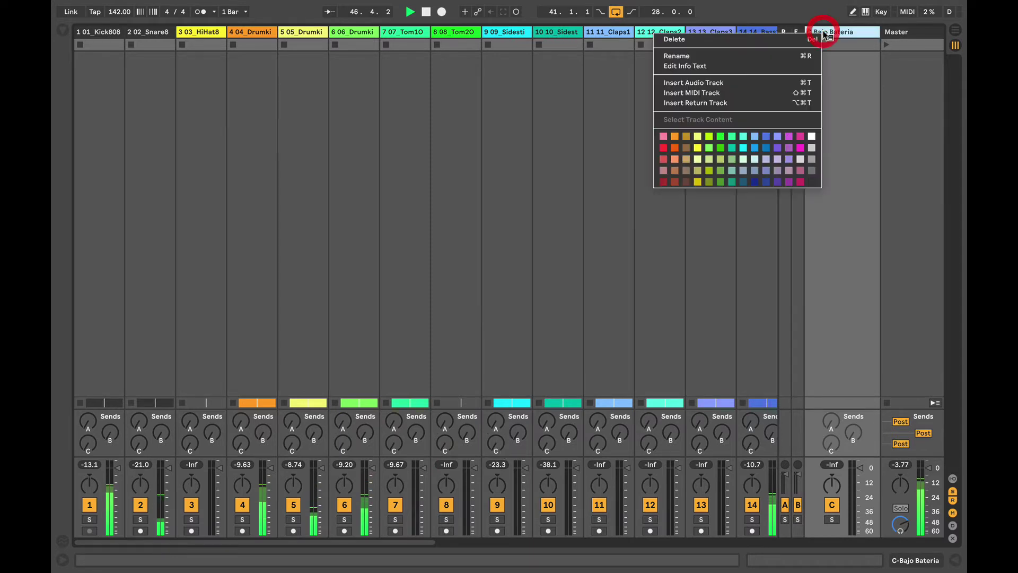
{"action": "left_click", "coordinate": [741, 103]}
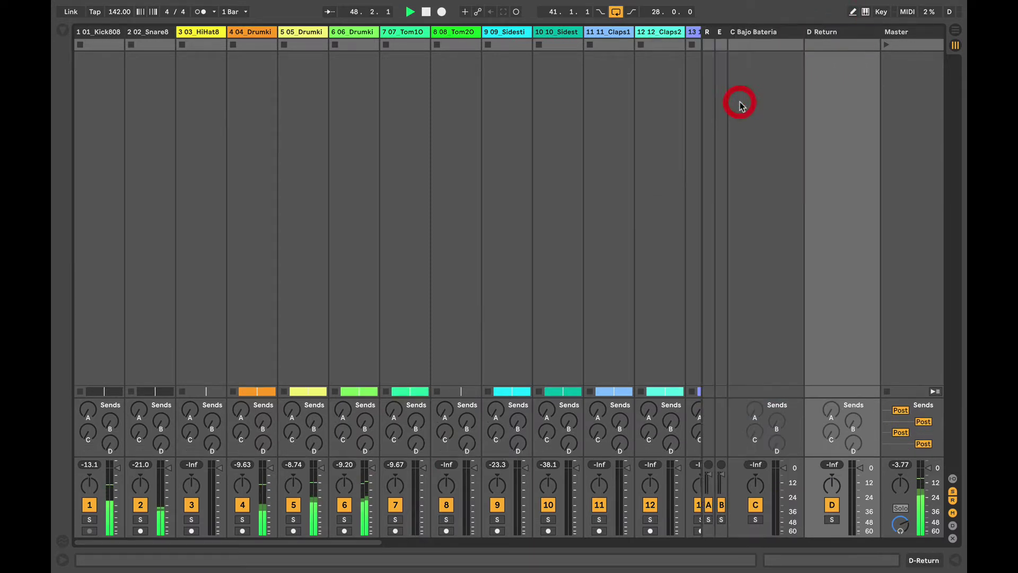
{"action": "left_click", "coordinate": [825, 33]}
{"action": "key", "text": "super+r"}
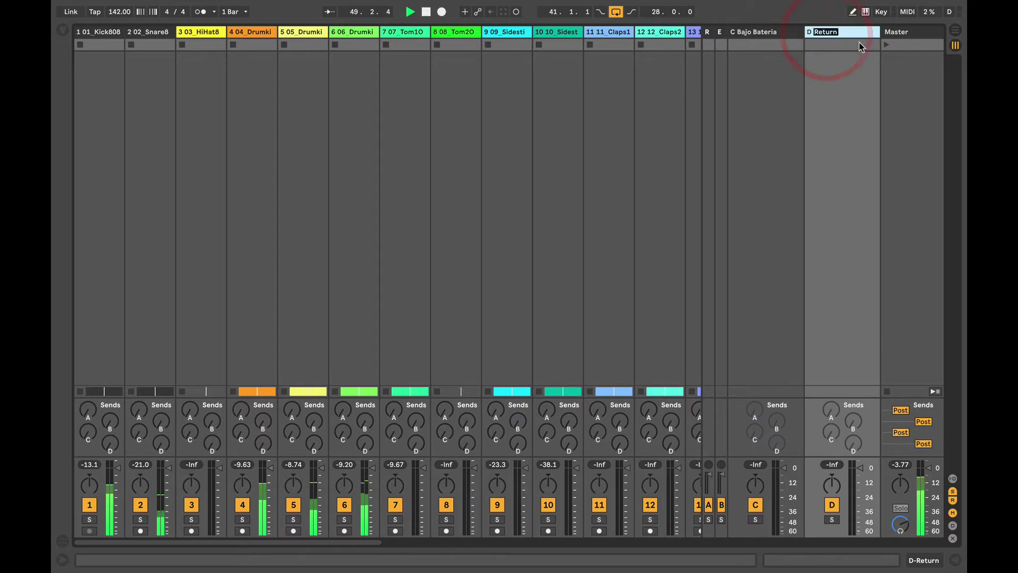
{"action": "type", "text": "Guita"}
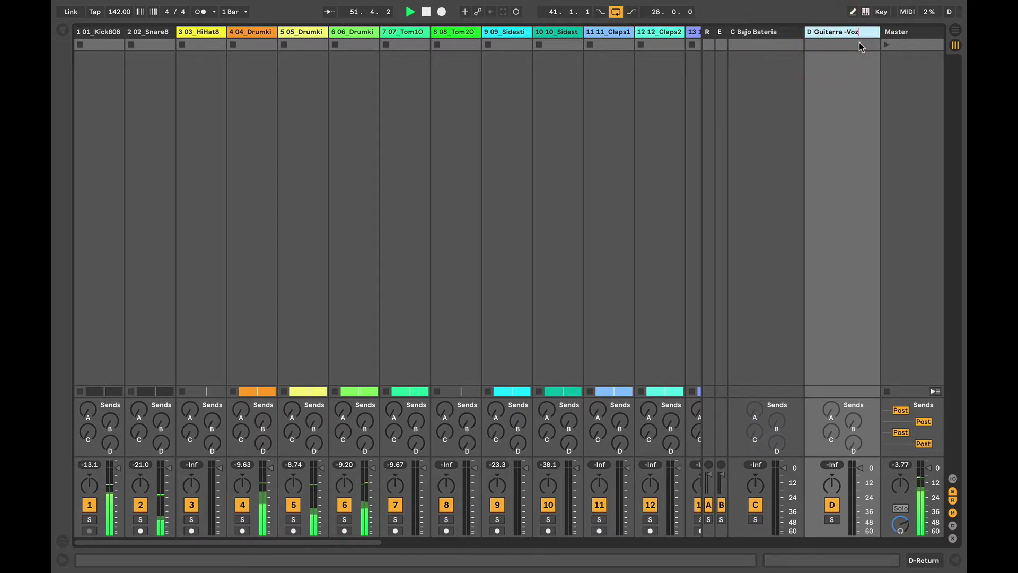
{"action": "type", "text": "rra Voz"}
{"action": "key", "text": "Return"}
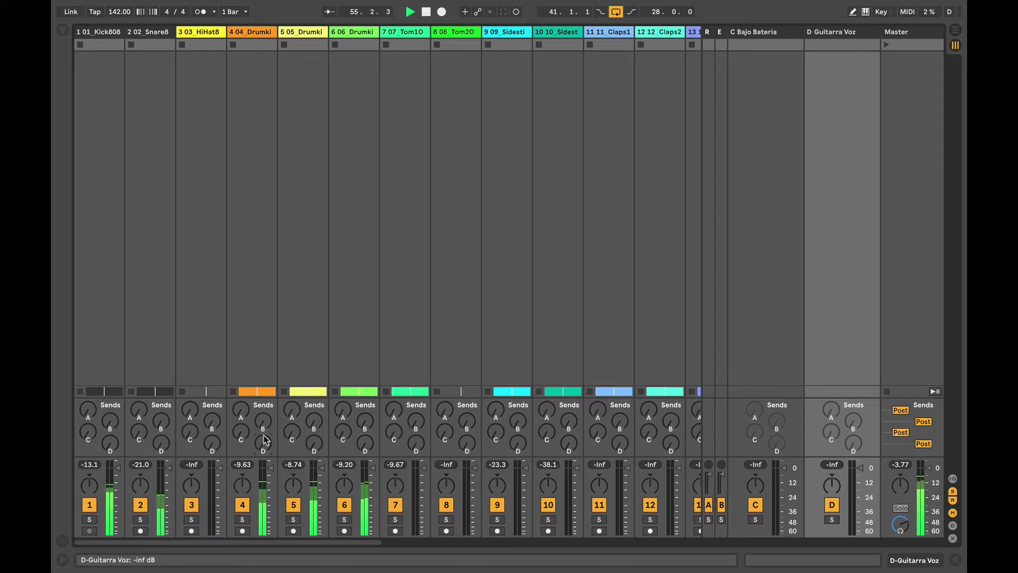
Solo the Bajo Bateria return and raise its send on the Kick808, Snare808 and Drumkit Kick tracks, using -3.2 dB for both kicks
{"action": "left_click", "coordinate": [755, 519]}
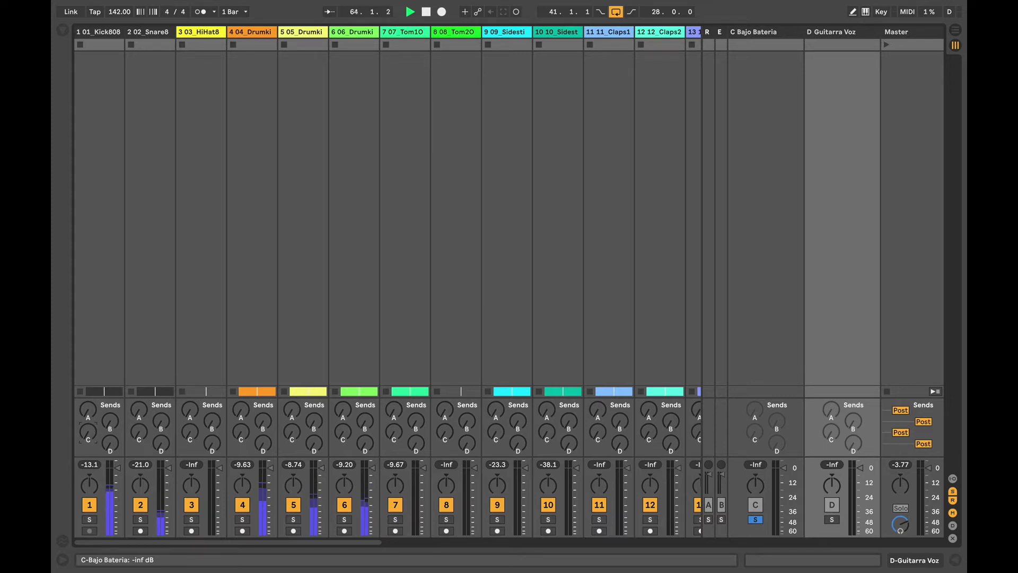
{"action": "left_click_drag", "start_coordinate": [88, 432], "coordinate": [88, 395]}
{"action": "left_click_drag", "start_coordinate": [88, 432], "coordinate": [88, 417]}
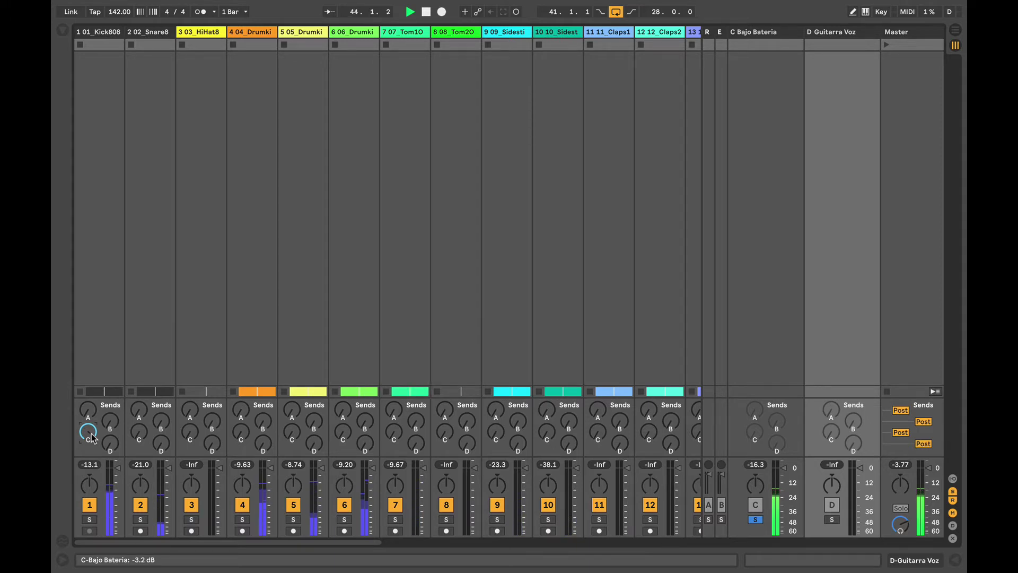
{"action": "left_click_drag", "start_coordinate": [139, 432], "coordinate": [139, 423]}
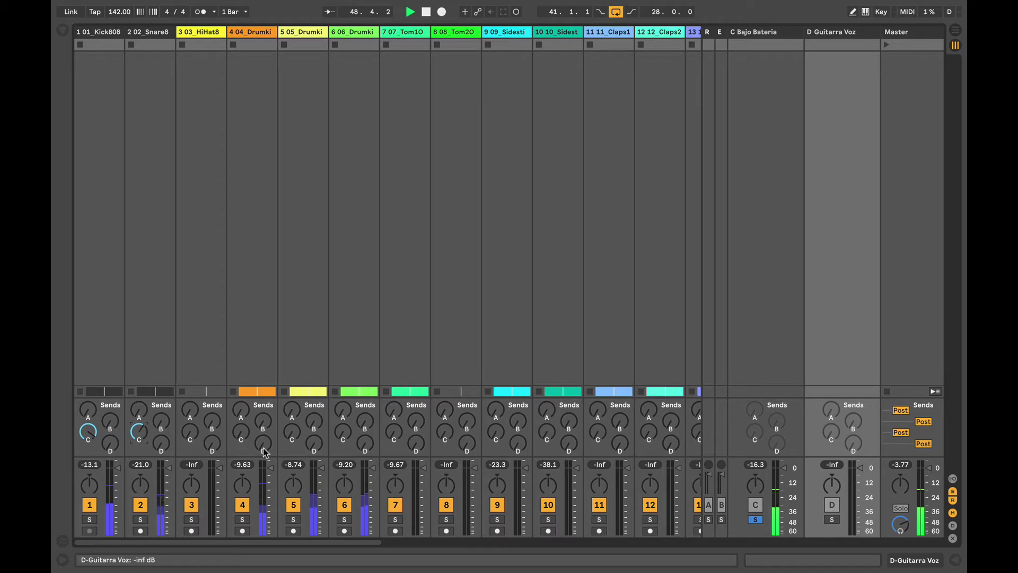
{"action": "left_click_drag", "start_coordinate": [241, 436], "coordinate": [241, 418]}
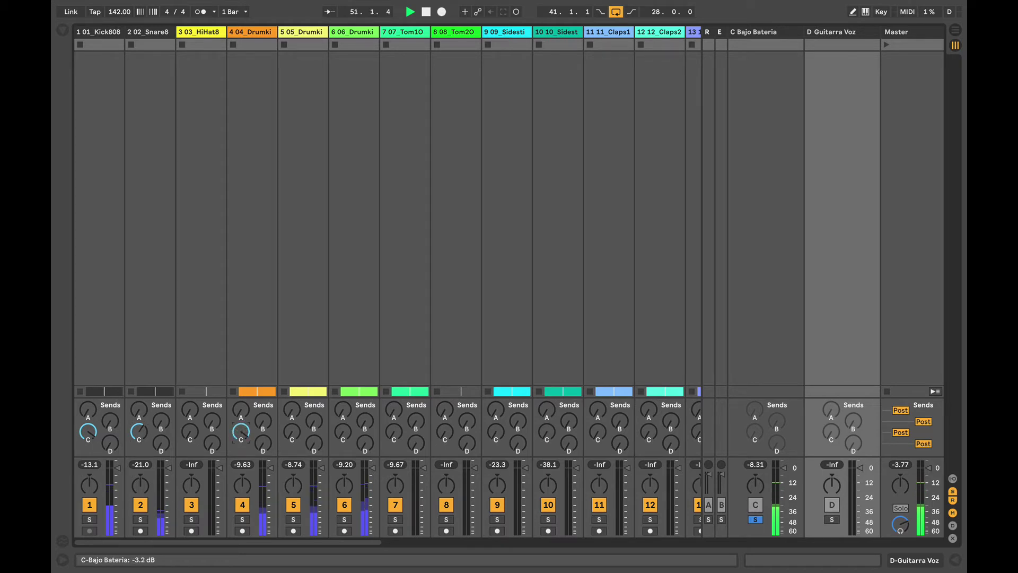
Set the Bajo Bateria send on the 14 Bass1 track to 0.0 dB
{"action": "scroll", "coordinate": [415, 443], "scroll_direction": "right", "scroll_amount": 5}
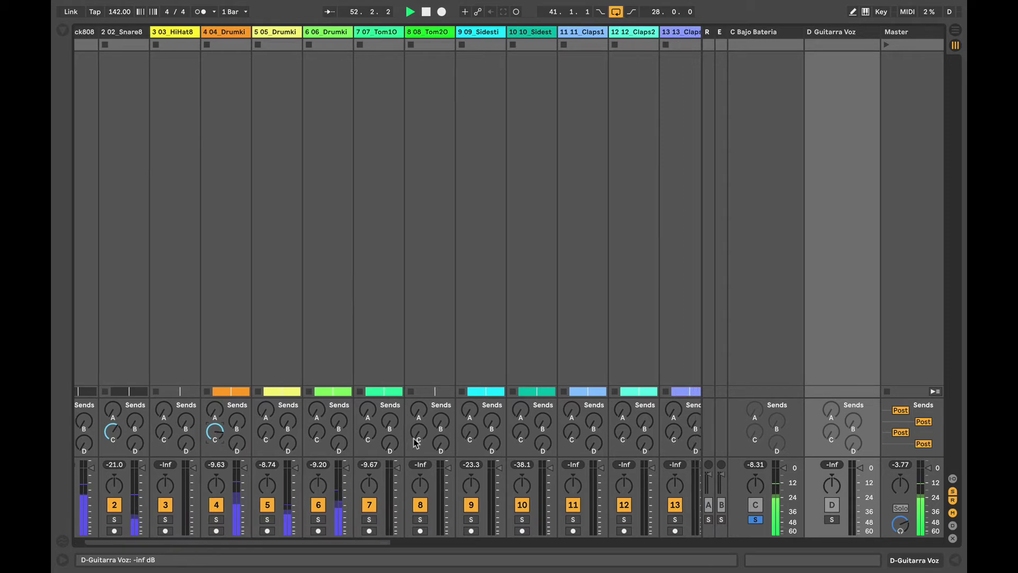
{"action": "scroll", "coordinate": [415, 443], "scroll_direction": "right", "scroll_amount": 2}
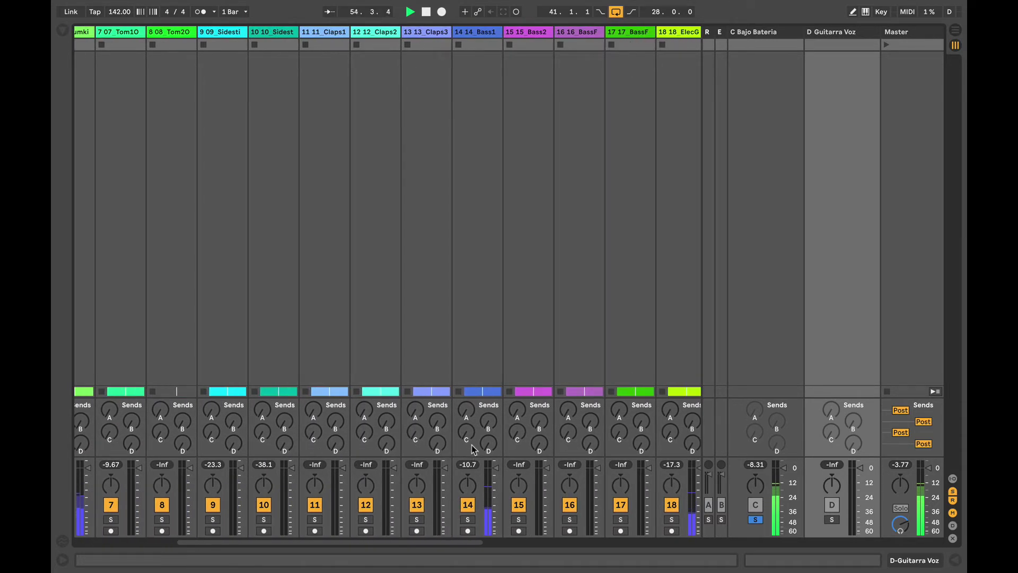
{"action": "left_click_drag", "start_coordinate": [466, 432], "coordinate": [466, 371]}
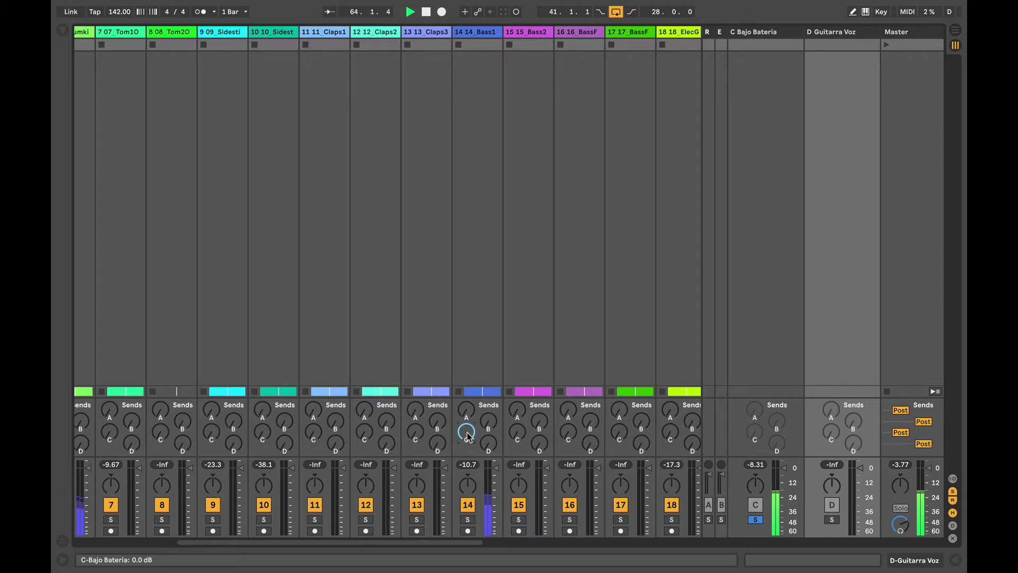
Raise the Bajo Bateria send by a small amount on electric guitar tracks 21 and 22
{"action": "scroll", "coordinate": [466, 435], "scroll_direction": "right", "scroll_amount": 6}
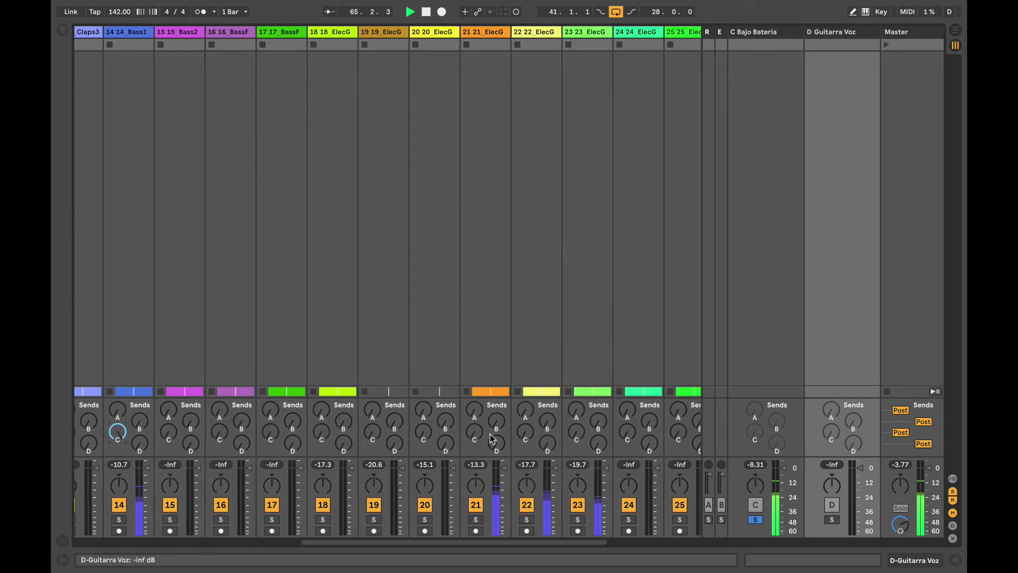
{"action": "scroll", "coordinate": [475, 432], "scroll_direction": "up", "scroll_amount": 2}
{"action": "scroll", "coordinate": [525, 432], "scroll_direction": "up", "scroll_amount": 1}
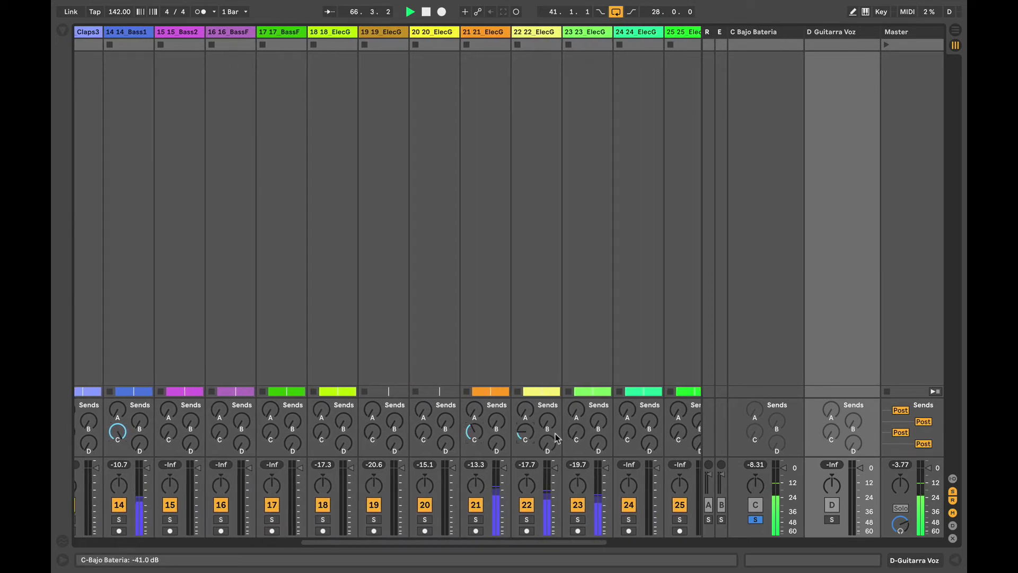
{"action": "scroll", "coordinate": [577, 433], "scroll_direction": "up", "scroll_amount": 2}
Show the mixer's input and output routing section and examine the available output destinations for the Bajo Bateria return
{"action": "scroll", "coordinate": [577, 437], "scroll_direction": "left", "scroll_amount": 6}
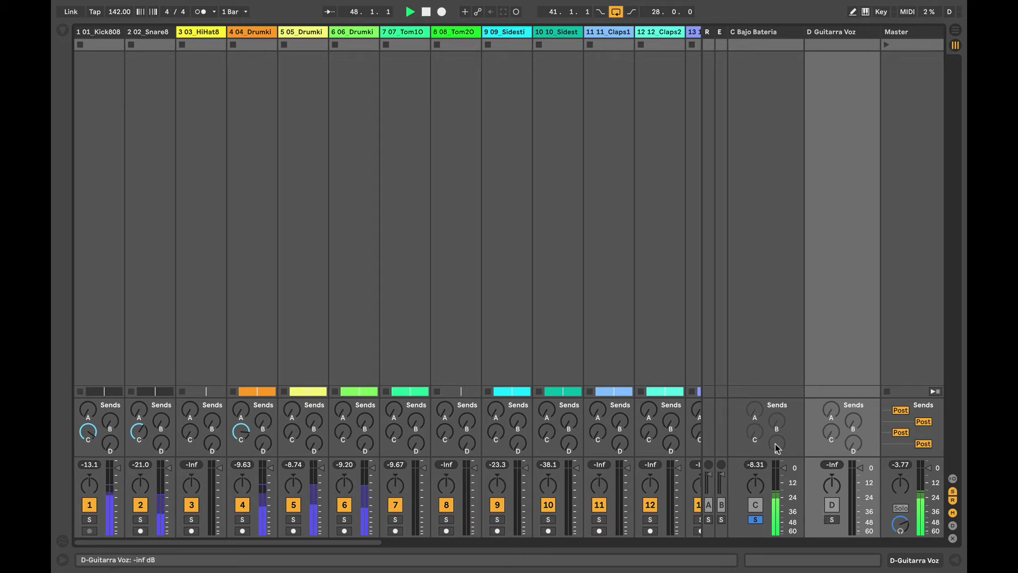
{"action": "left_click", "coordinate": [953, 479]}
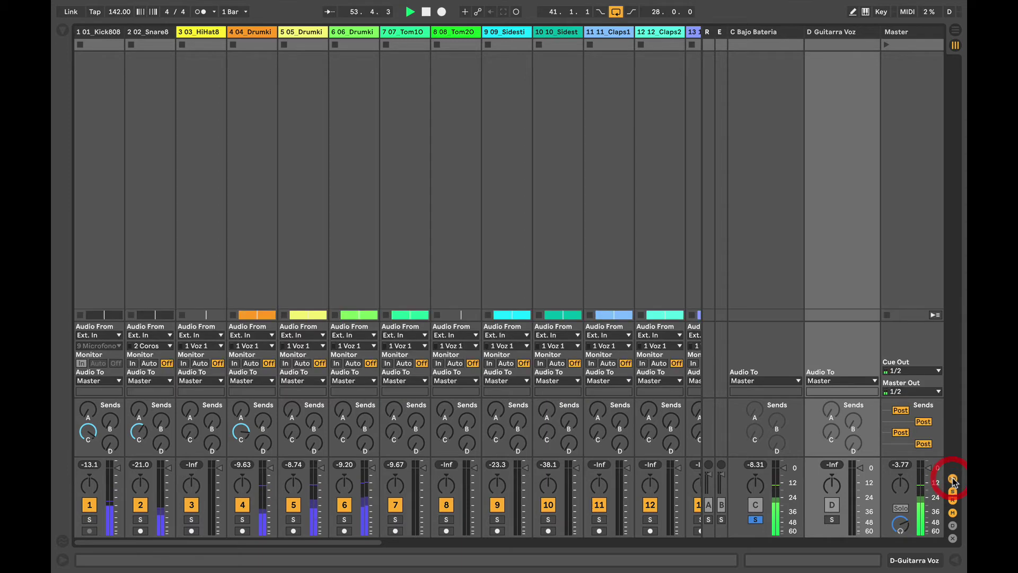
{"action": "left_click", "coordinate": [742, 381]}
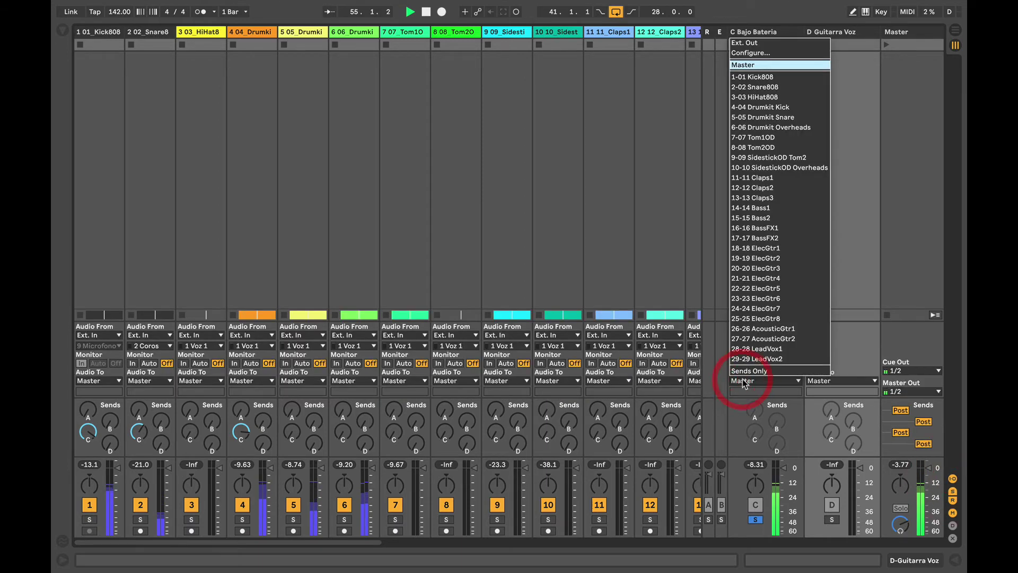
{"action": "left_click", "coordinate": [742, 381]}
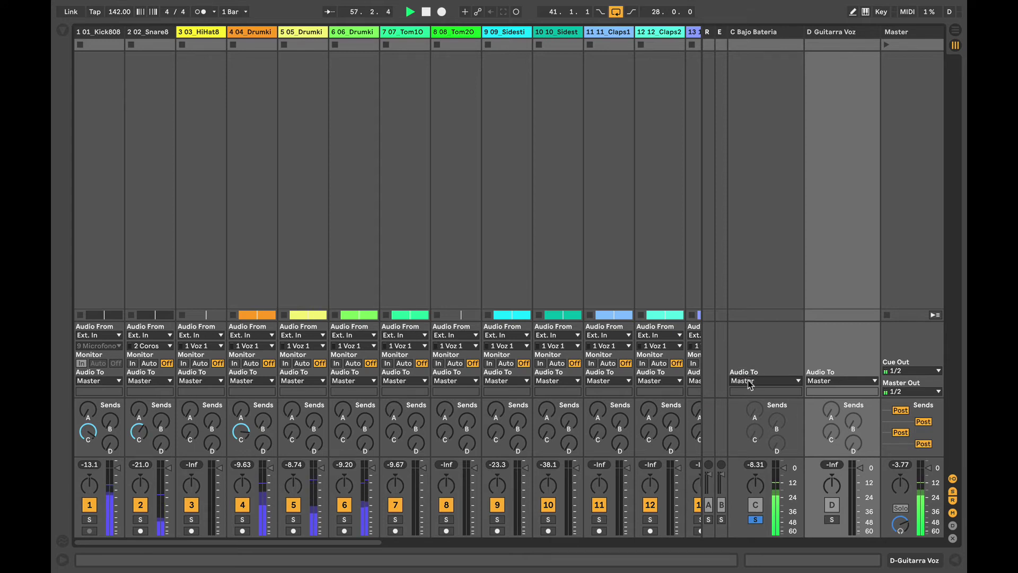
Route the Bajo Bateria return to the external output, try output 1, and settle on the stereo pair 1/2
{"action": "left_click", "coordinate": [748, 382]}
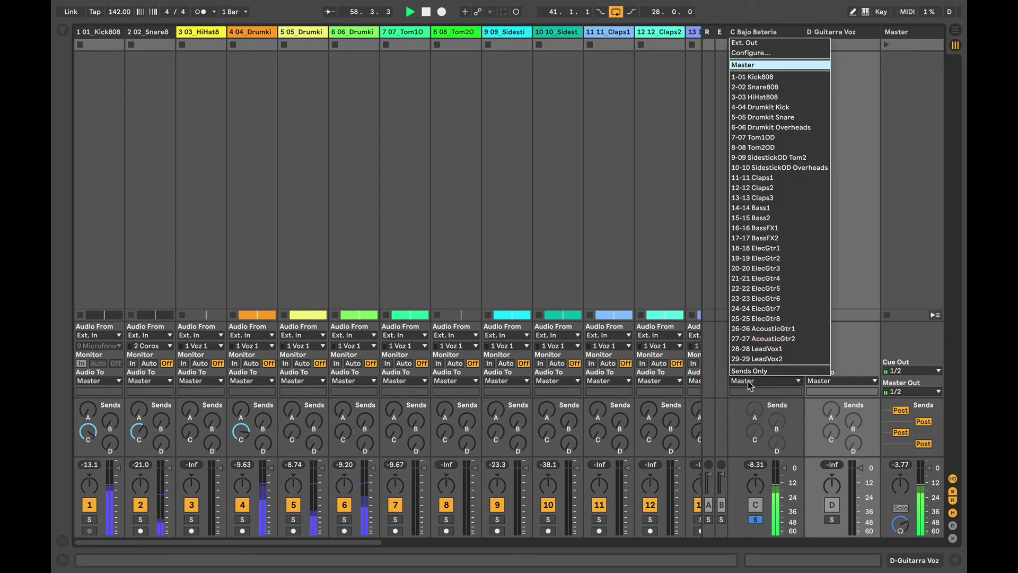
{"action": "left_click", "coordinate": [760, 44]}
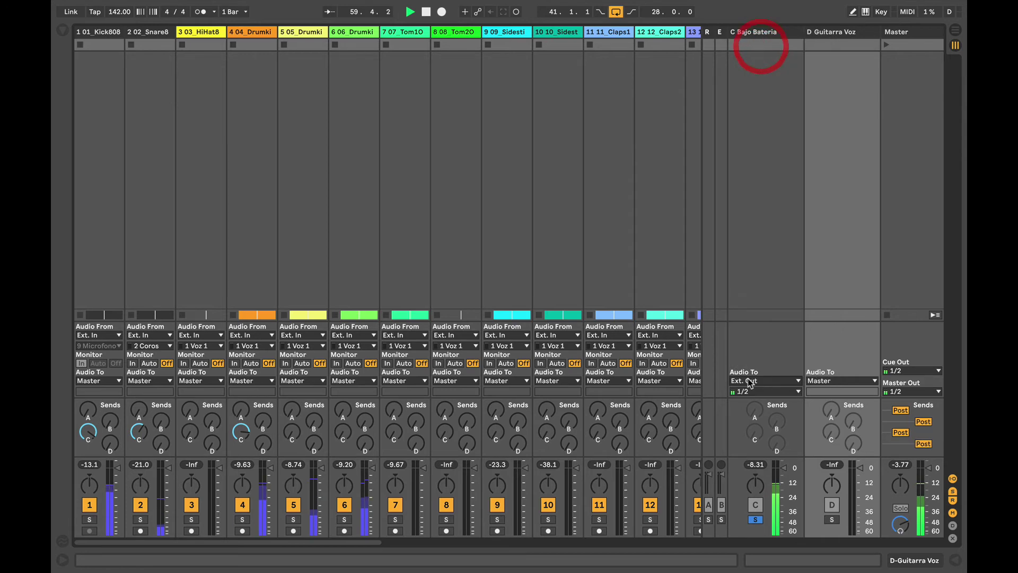
{"action": "left_click", "coordinate": [755, 391]}
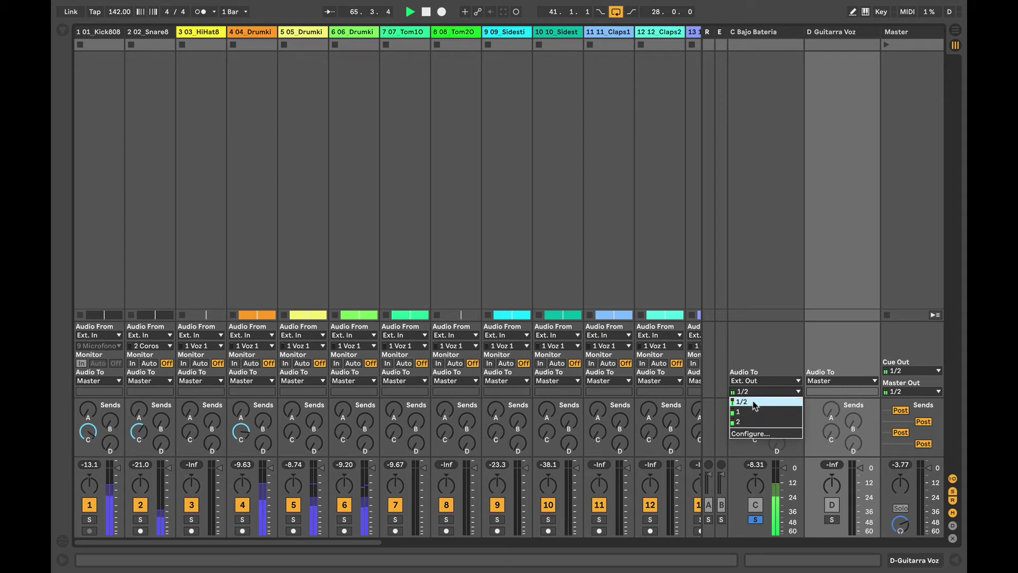
{"action": "left_click", "coordinate": [761, 412]}
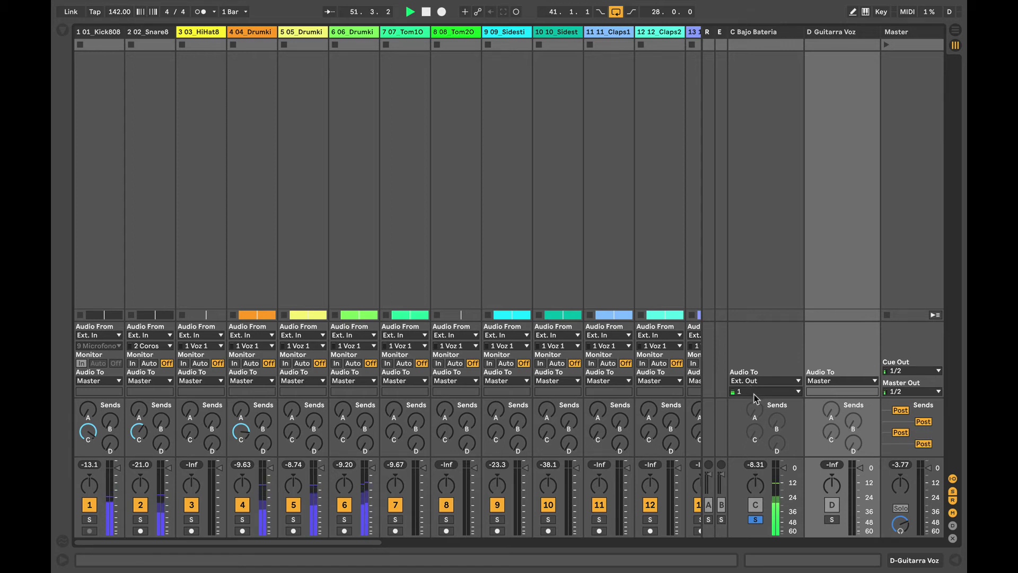
{"action": "left_click", "coordinate": [754, 393]}
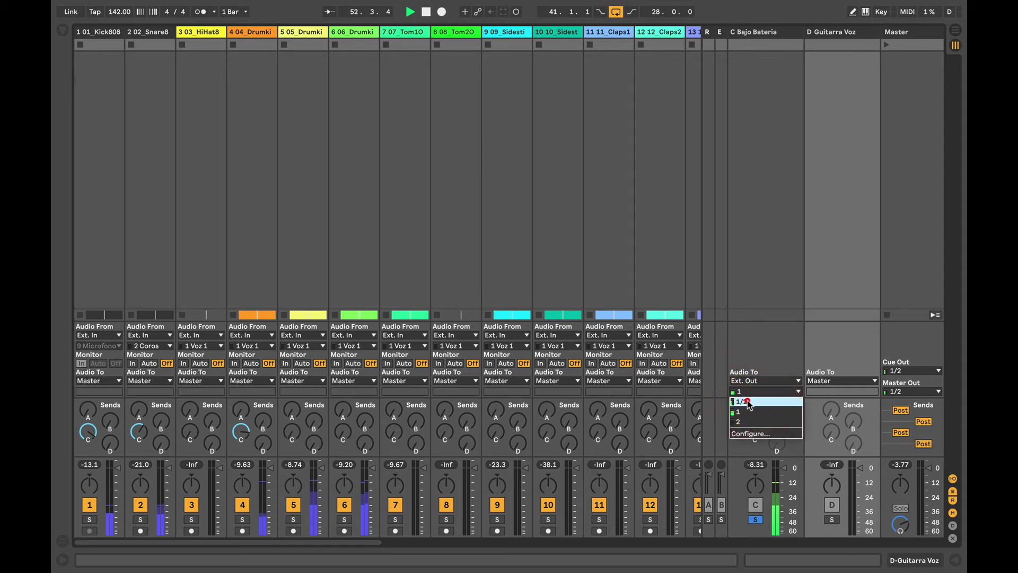
{"action": "left_click", "coordinate": [749, 395]}
Unsolo the Bajo Bateria return, solo the Guitarra Voz return and raise its send on the Kick808 track
{"action": "left_click", "coordinate": [755, 519]}
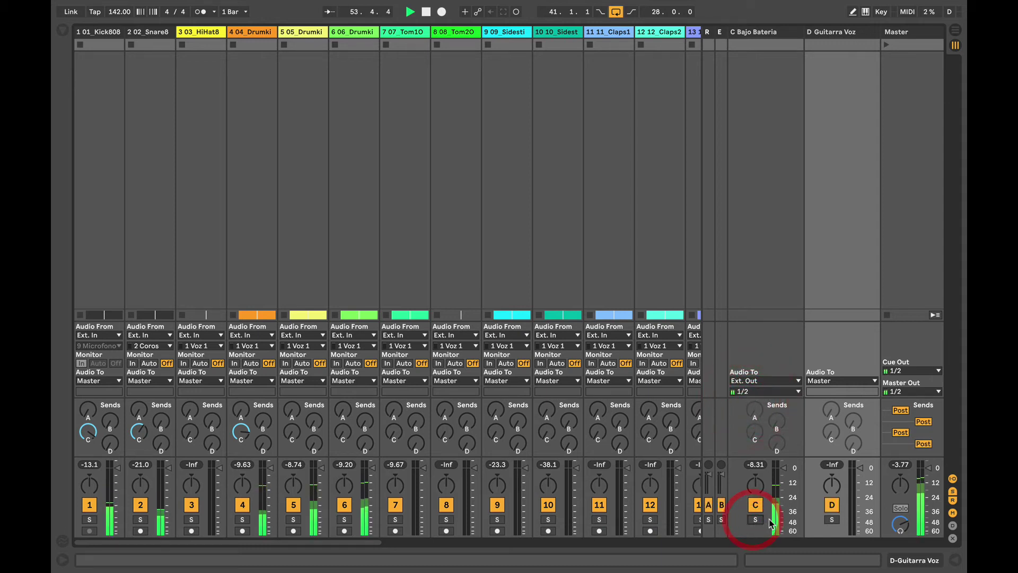
{"action": "left_click", "coordinate": [831, 519]}
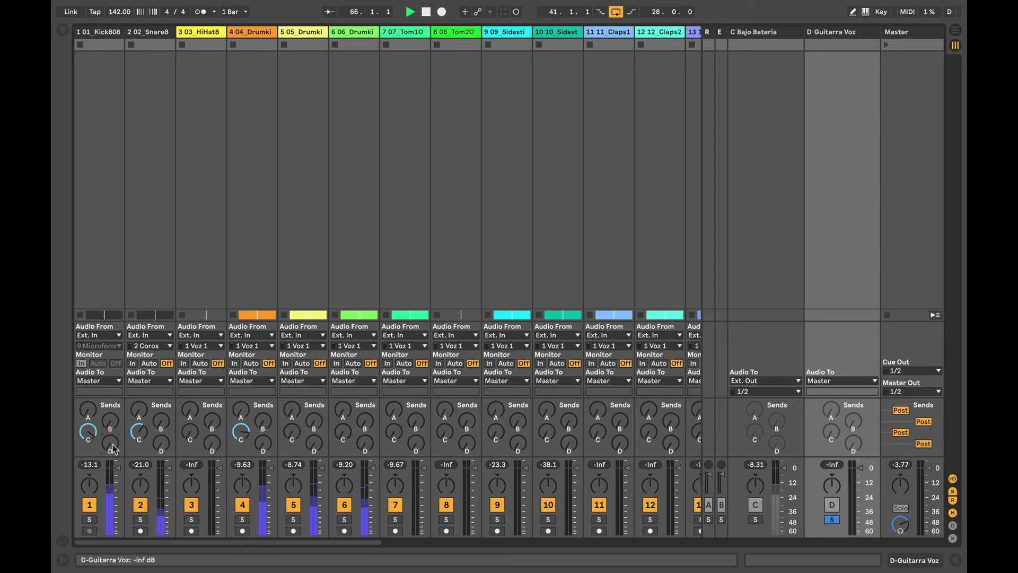
{"action": "left_click_drag", "start_coordinate": [110, 443], "coordinate": [110, 403]}
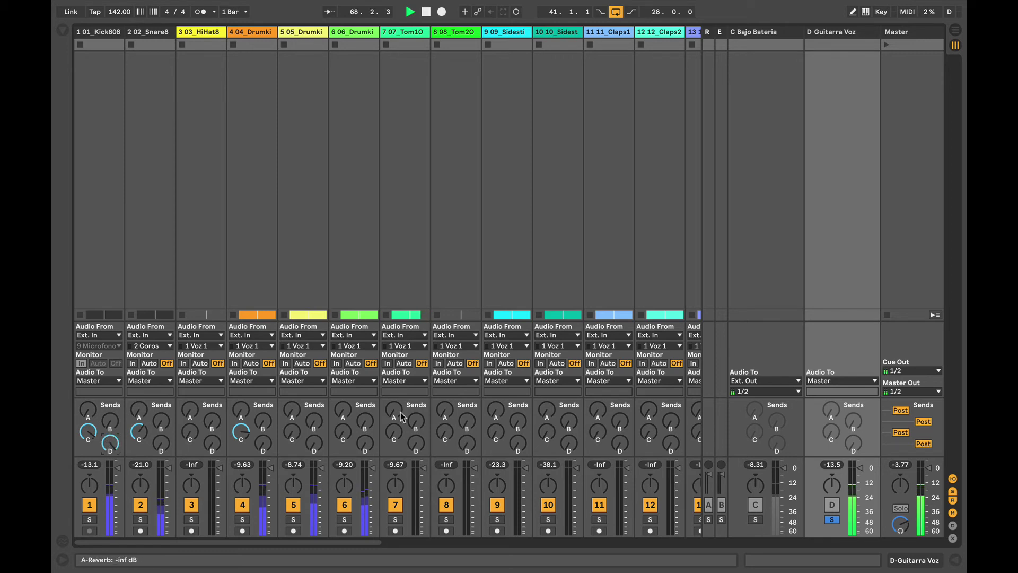
Raise the Guitarra Voz send to -5.4 dB on electric guitar track 19 and -7.6 dB on track 20
{"action": "scroll", "coordinate": [427, 417], "scroll_direction": "right", "scroll_amount": 3}
{"action": "scroll", "coordinate": [427, 417], "scroll_direction": "right", "scroll_amount": 5}
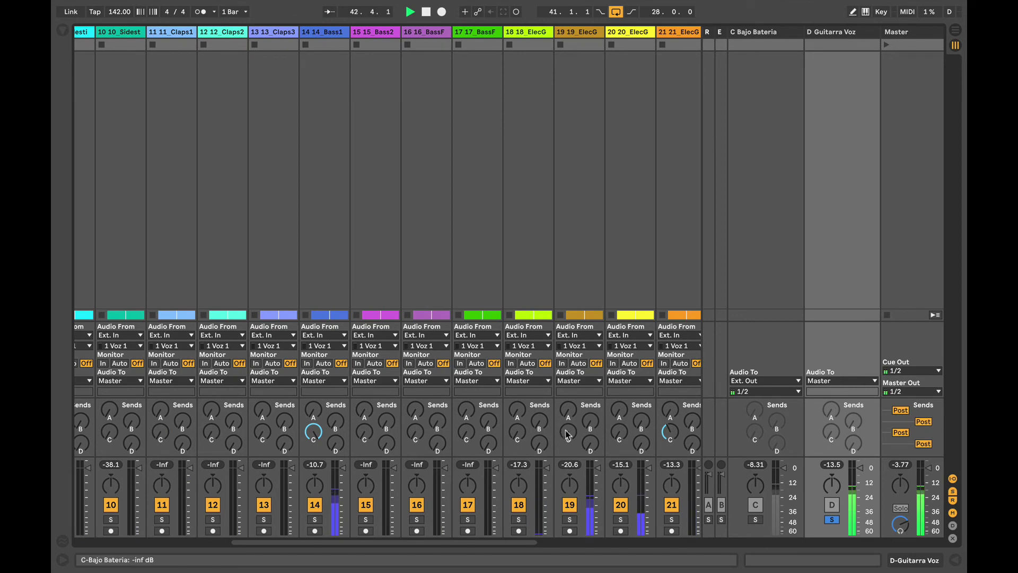
{"action": "scroll", "coordinate": [587, 447], "scroll_direction": "up", "scroll_amount": 10}
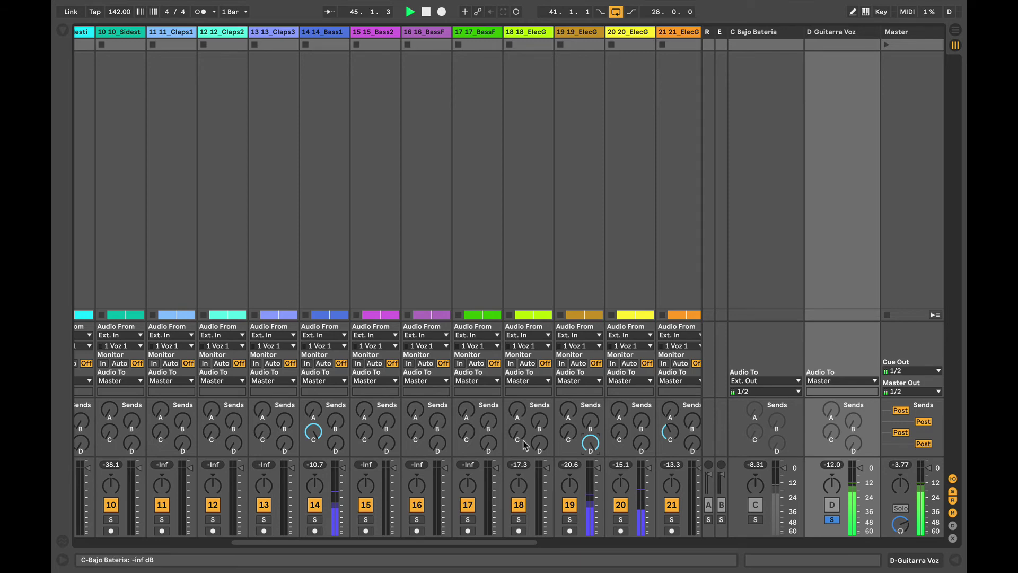
{"action": "scroll", "coordinate": [583, 447], "scroll_direction": "right", "scroll_amount": 7}
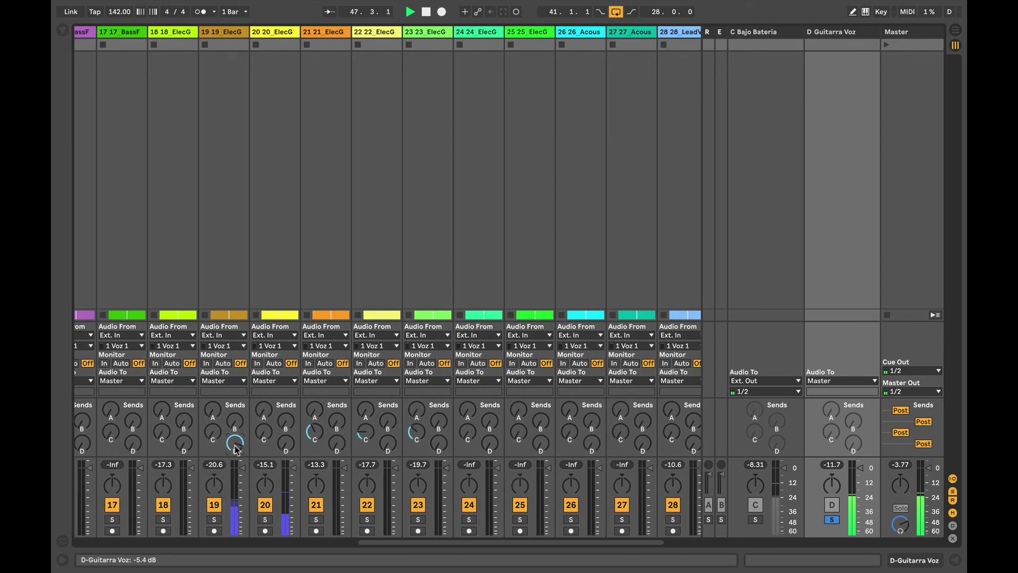
{"action": "scroll", "coordinate": [236, 450], "scroll_direction": "left", "scroll_amount": 2}
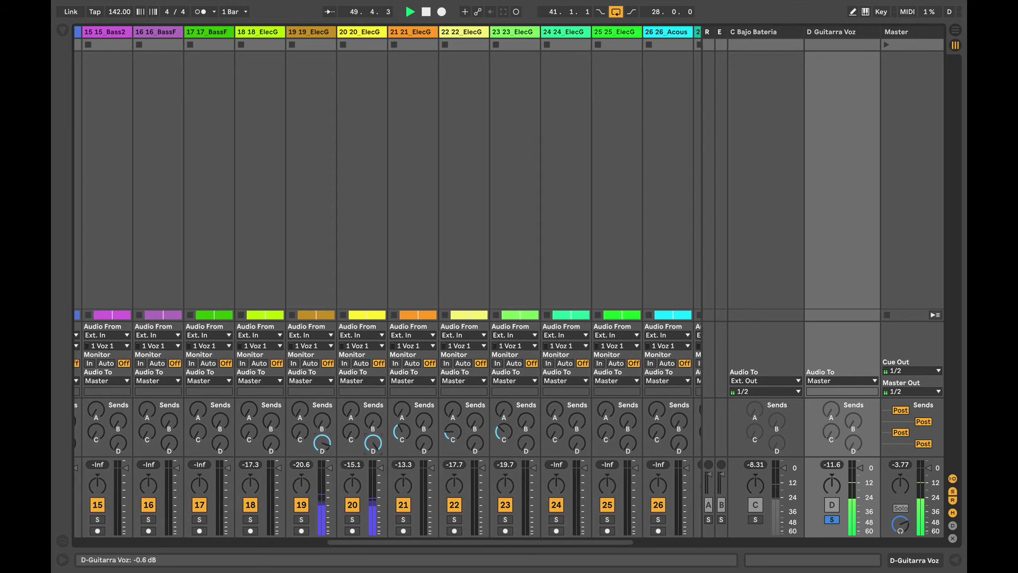
Set the Guitarra Voz send on the 28 LeadVox1 track to 0.0 dB
{"action": "scroll", "coordinate": [371, 450], "scroll_direction": "left", "scroll_amount": 14}
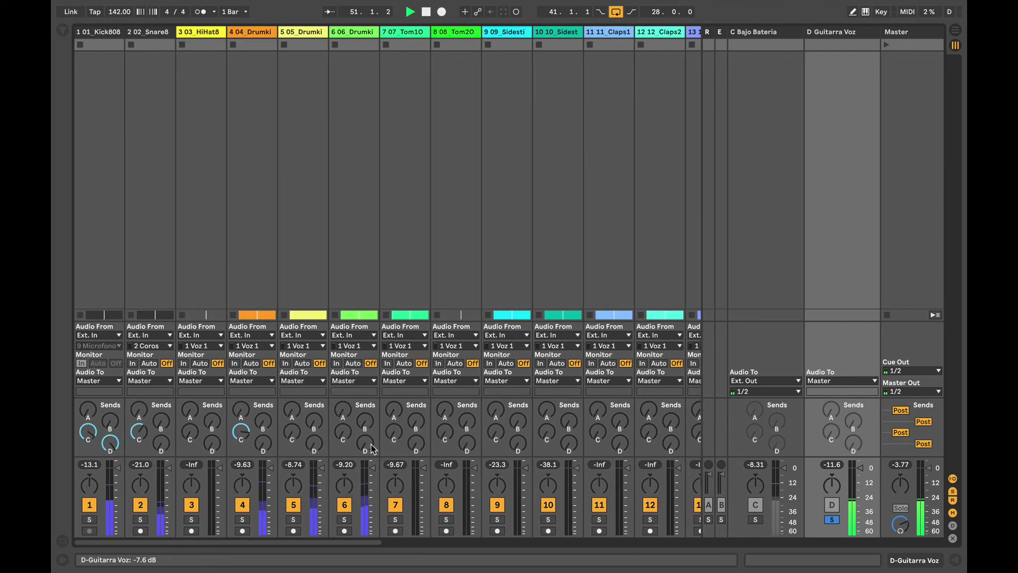
{"action": "scroll", "coordinate": [371, 450], "scroll_direction": "right", "scroll_amount": 7}
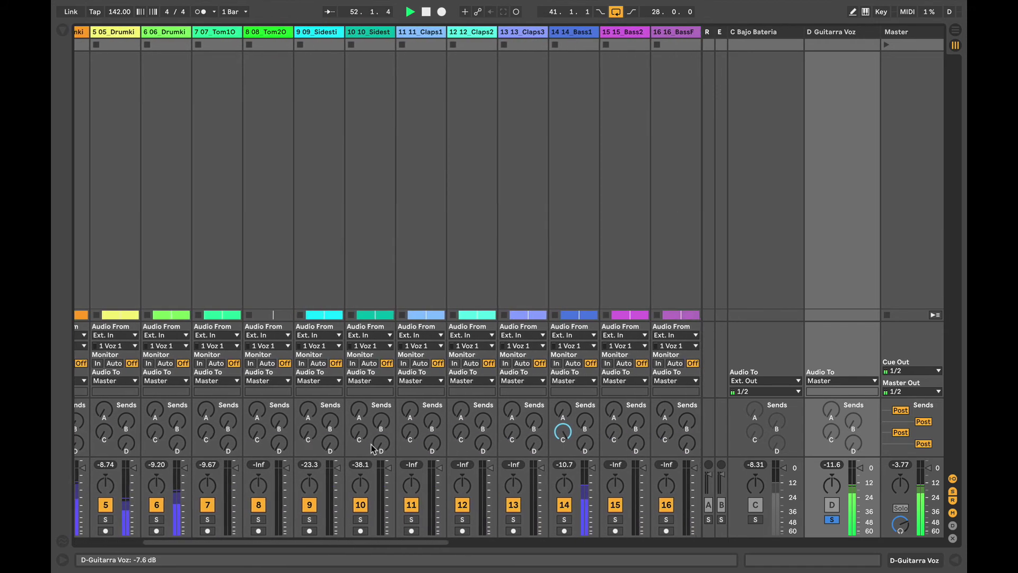
{"action": "scroll", "coordinate": [371, 449], "scroll_direction": "right", "scroll_amount": 6}
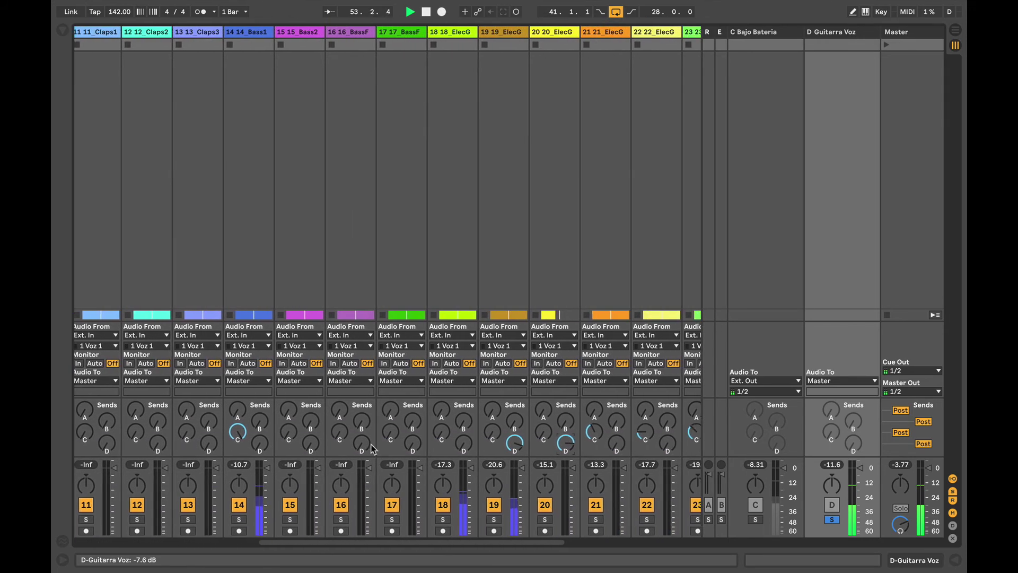
{"action": "scroll", "coordinate": [373, 449], "scroll_direction": "right", "scroll_amount": 4}
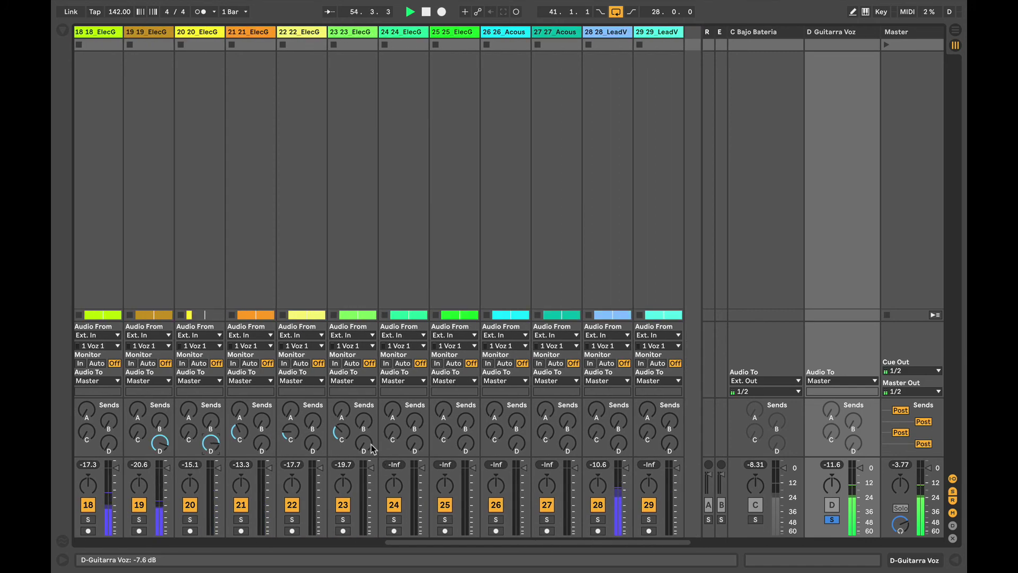
{"action": "mouse_move", "coordinate": [618, 442]}
{"action": "left_mouse_down"}
{"action": "mouse_move", "coordinate": [618, 422]}
{"action": "mouse_move", "coordinate": [622, 444]}
{"action": "left_mouse_up"}
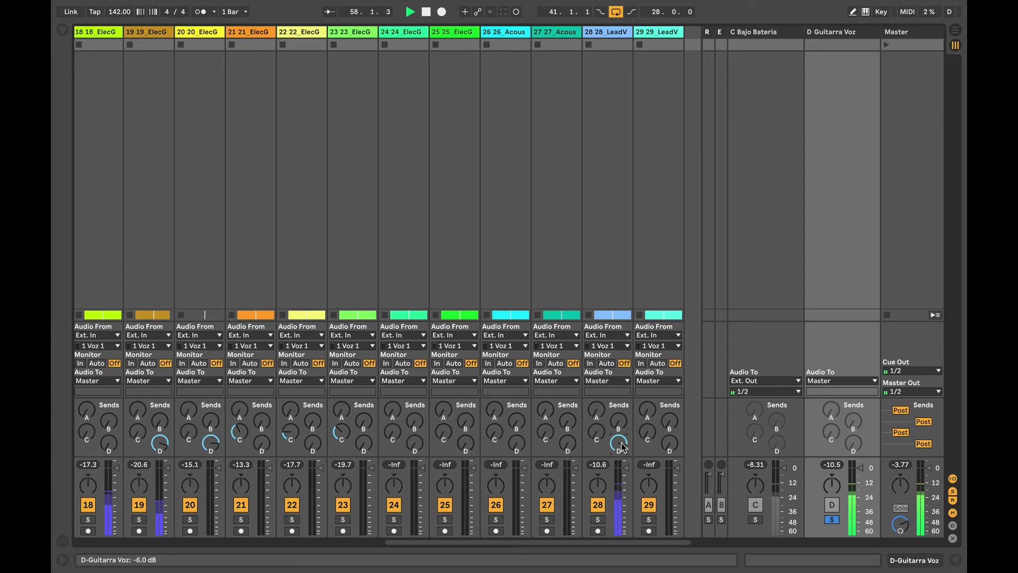
{"action": "left_click_drag", "start_coordinate": [622, 447], "coordinate": [622, 429]}
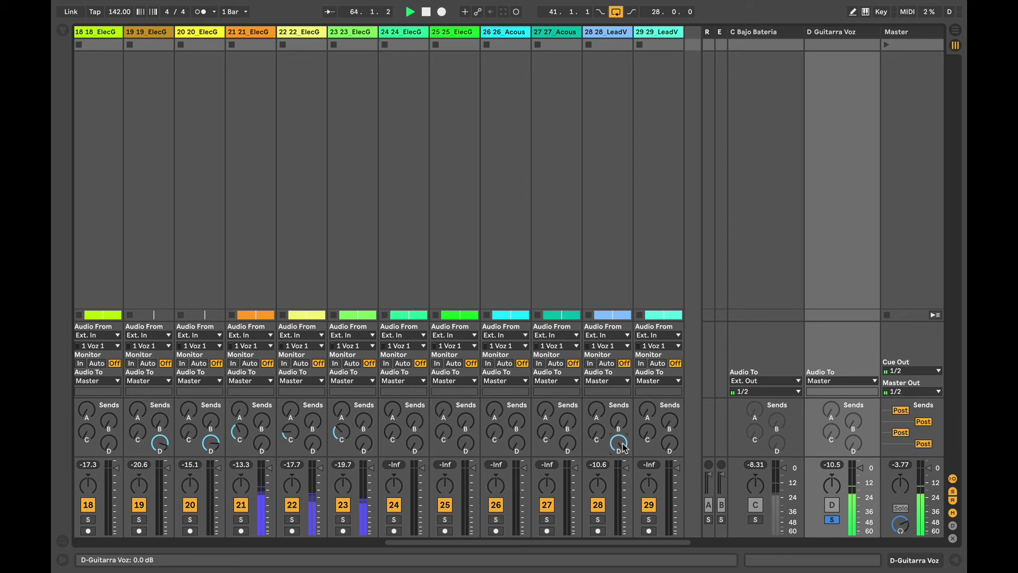
Adjust the Guitarra Voz send on the 07 Tom1OD track and select the Guitarra Voz return
{"action": "scroll", "coordinate": [343, 426], "scroll_direction": "left", "scroll_amount": 8}
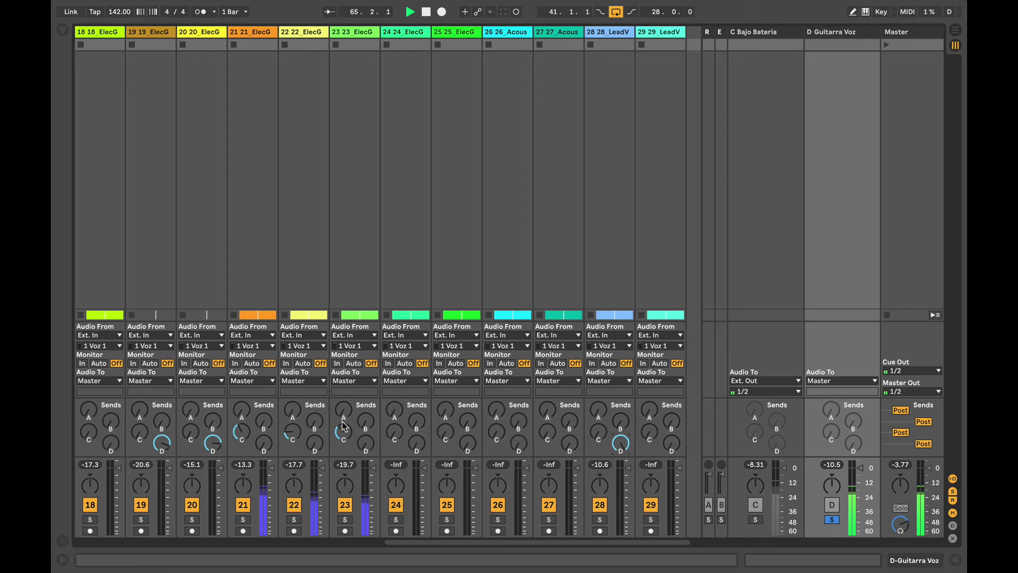
{"action": "scroll", "coordinate": [344, 425], "scroll_direction": "left", "scroll_amount": 3}
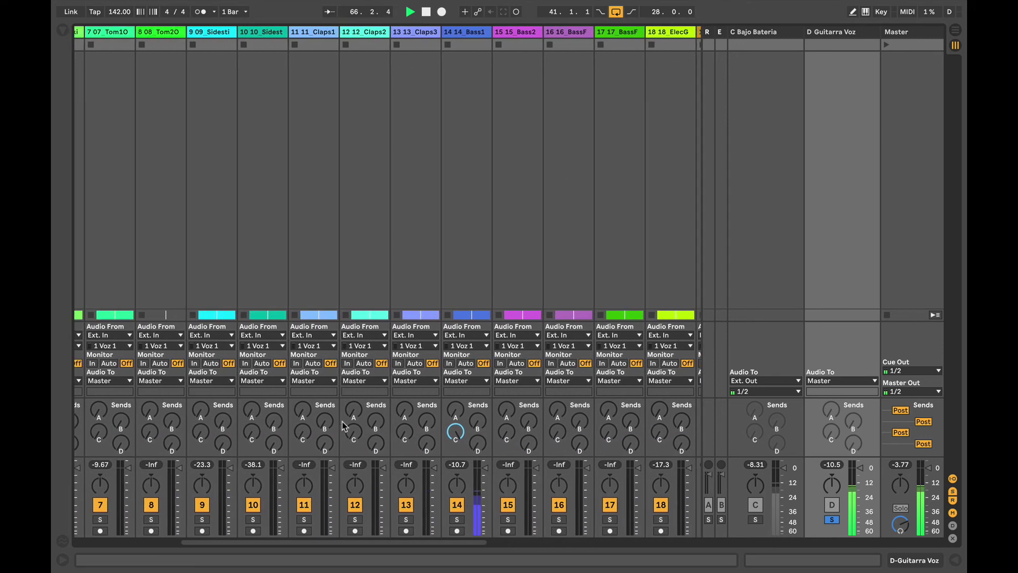
{"action": "scroll", "coordinate": [393, 432], "scroll_direction": "left", "scroll_amount": 3}
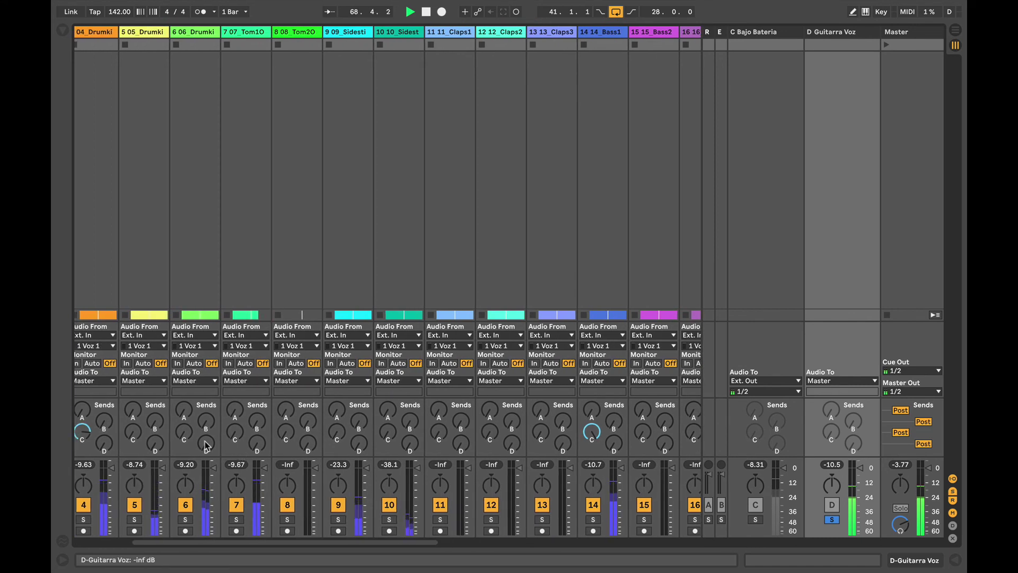
{"action": "left_click_drag", "start_coordinate": [258, 443], "coordinate": [259, 447]}
{"action": "scroll", "coordinate": [509, 429], "scroll_direction": "right", "scroll_amount": 10}
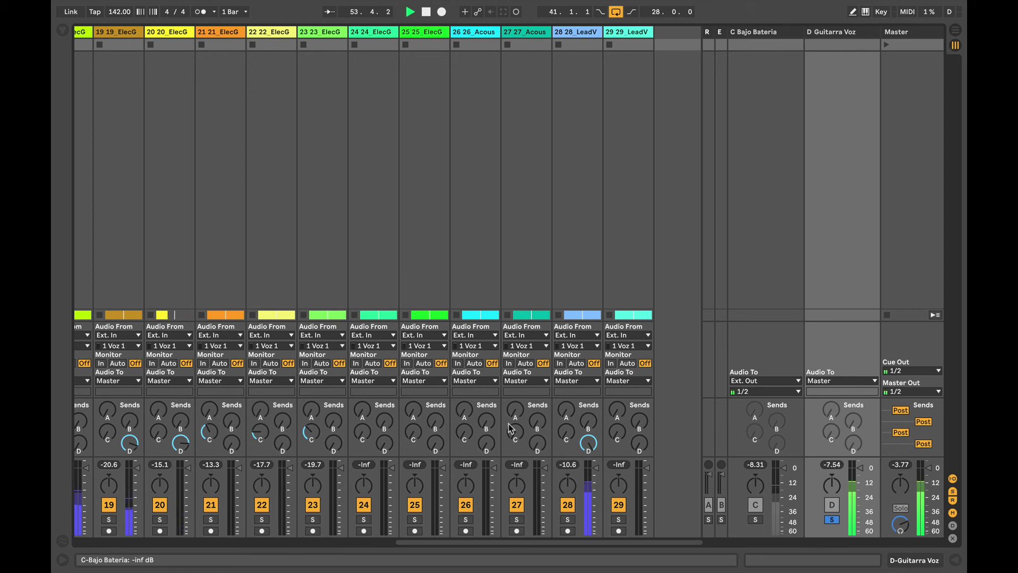
{"action": "left_click", "coordinate": [834, 32]}
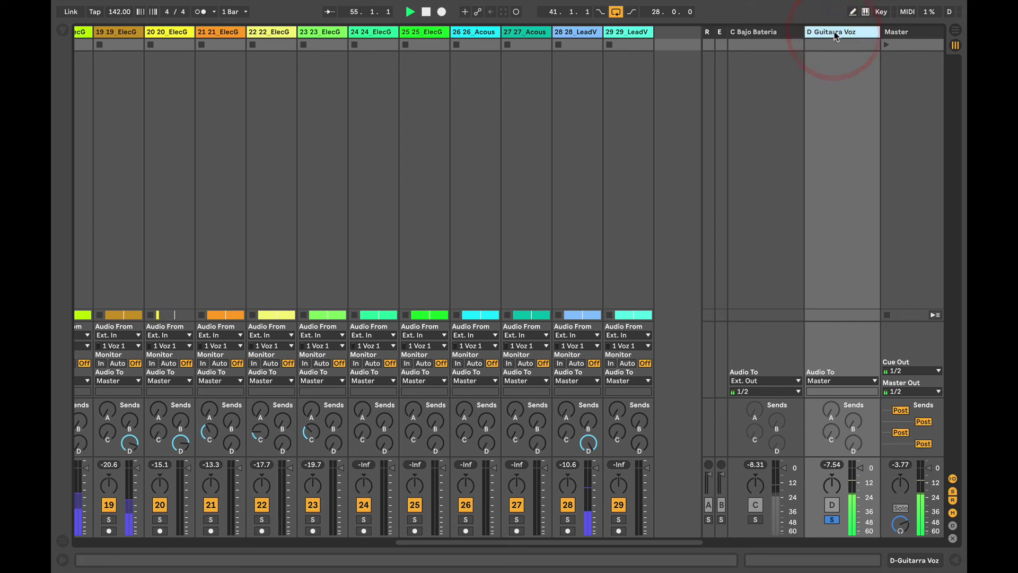